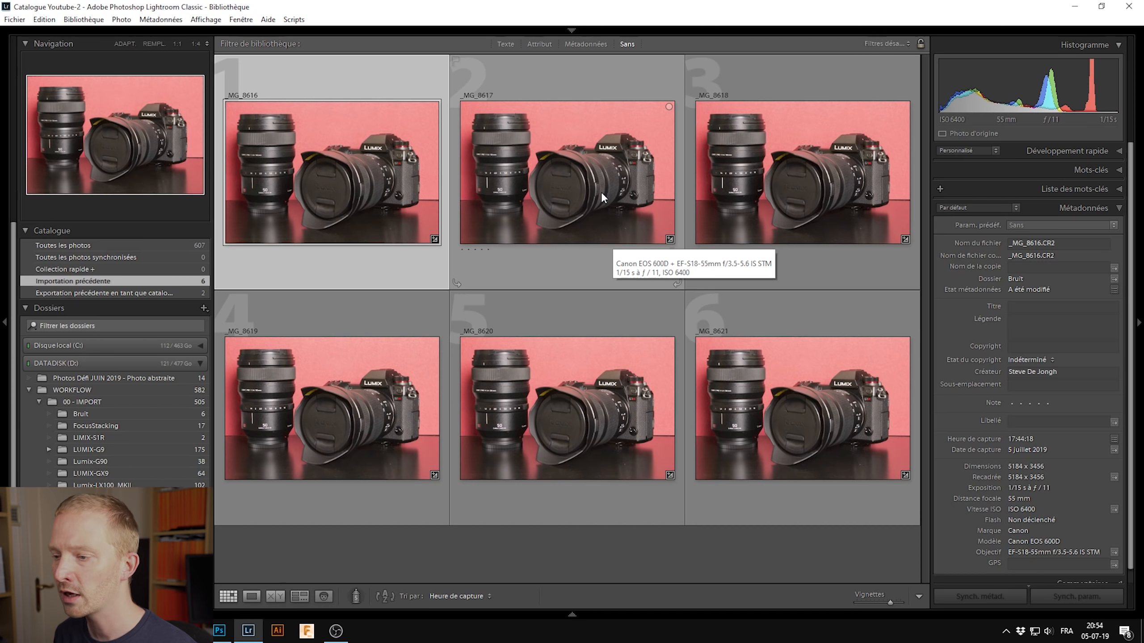
# Examine the noise around the LUMIX lettering on the lens cap of photo _MG_8616 at 1:1, and return to the grid
pyautogui.press('e')
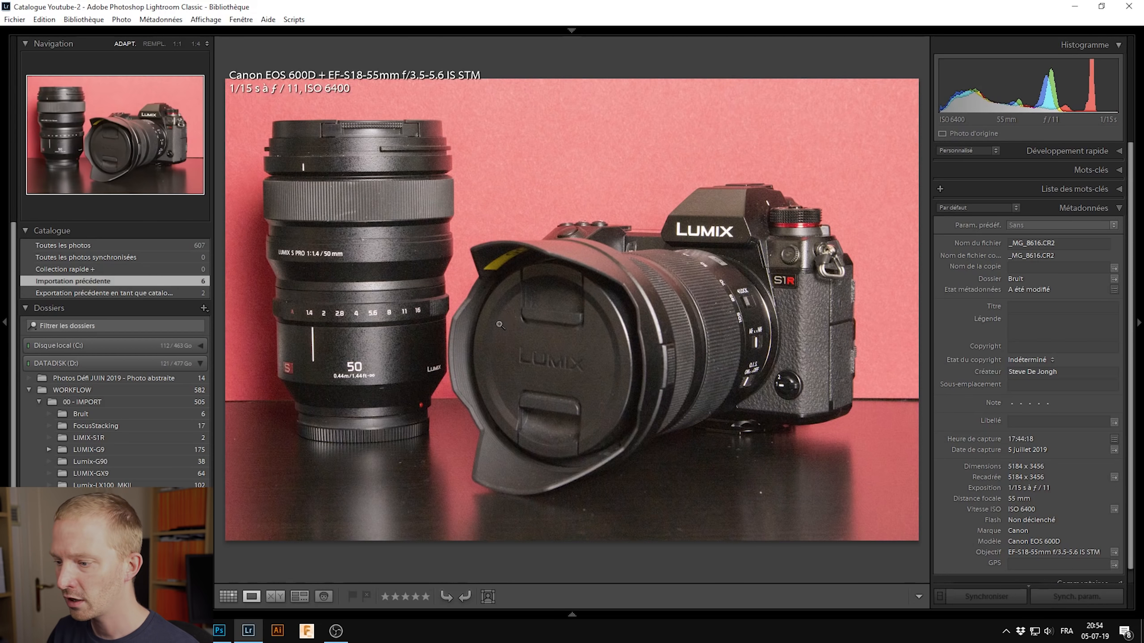
pyautogui.click(530, 322)
pyautogui.moveTo(539, 368); pyautogui.dragTo(556, 242)
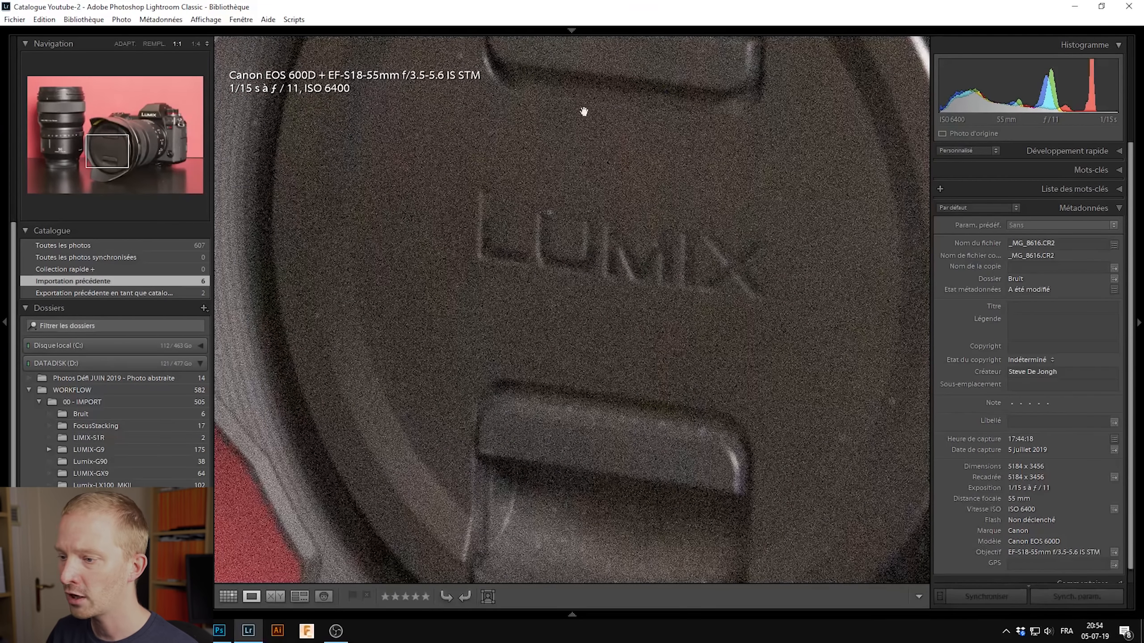
pyautogui.click(668, 336)
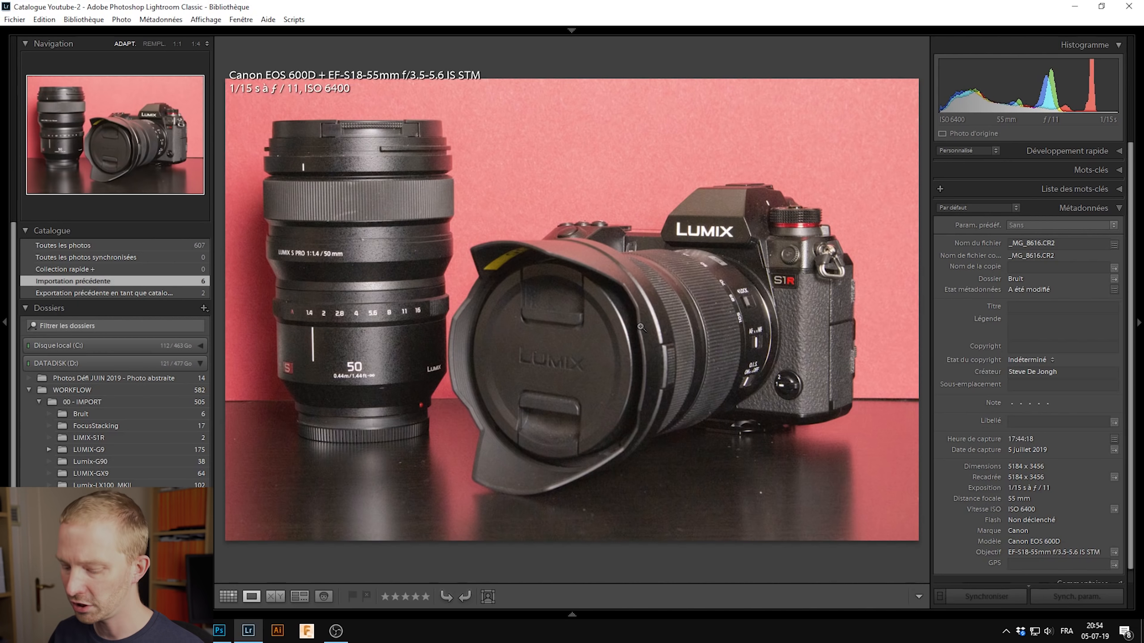
pyautogui.press('g')
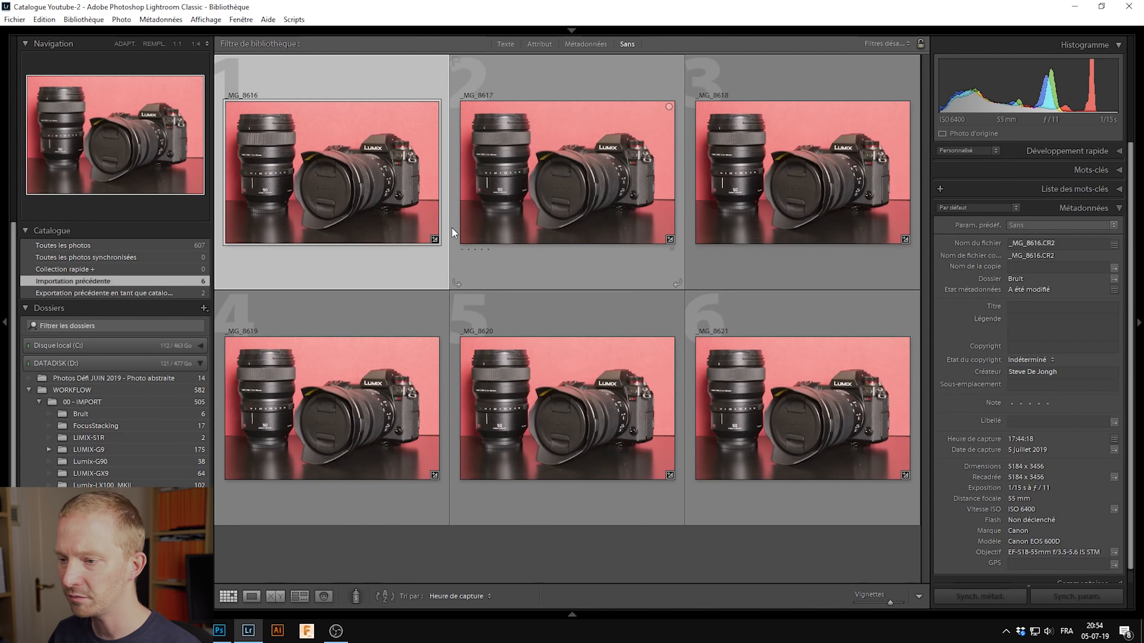
# Browse the six photos one by one in Loupe view from _MG_8616 to _MG_8621 and back, comparing their framing
pyautogui.press('e')
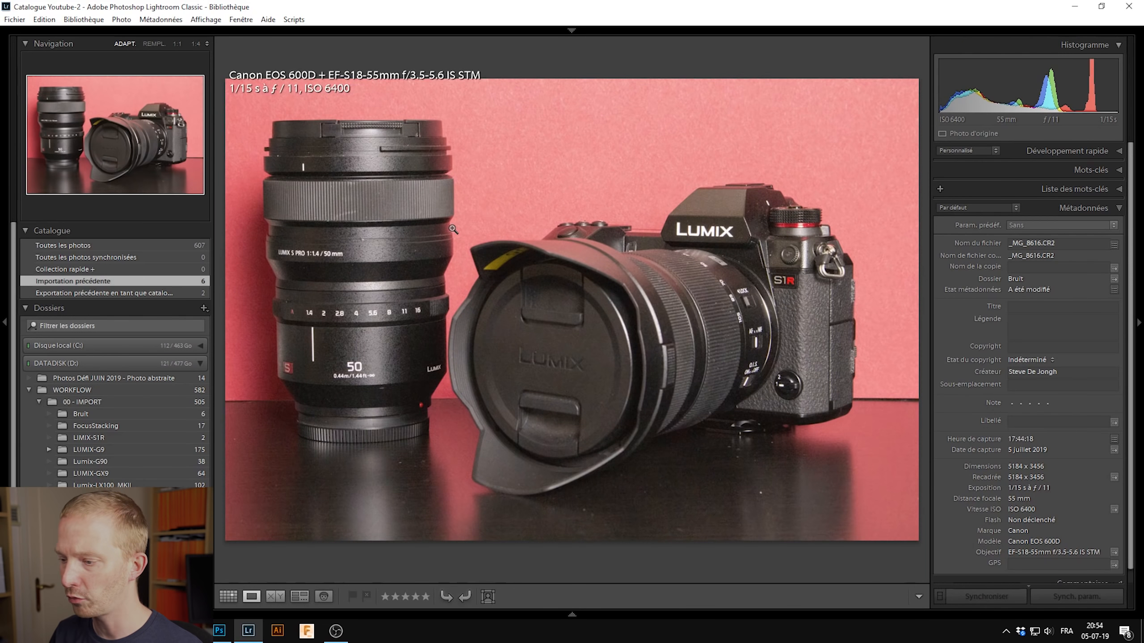
pyautogui.press('Right')
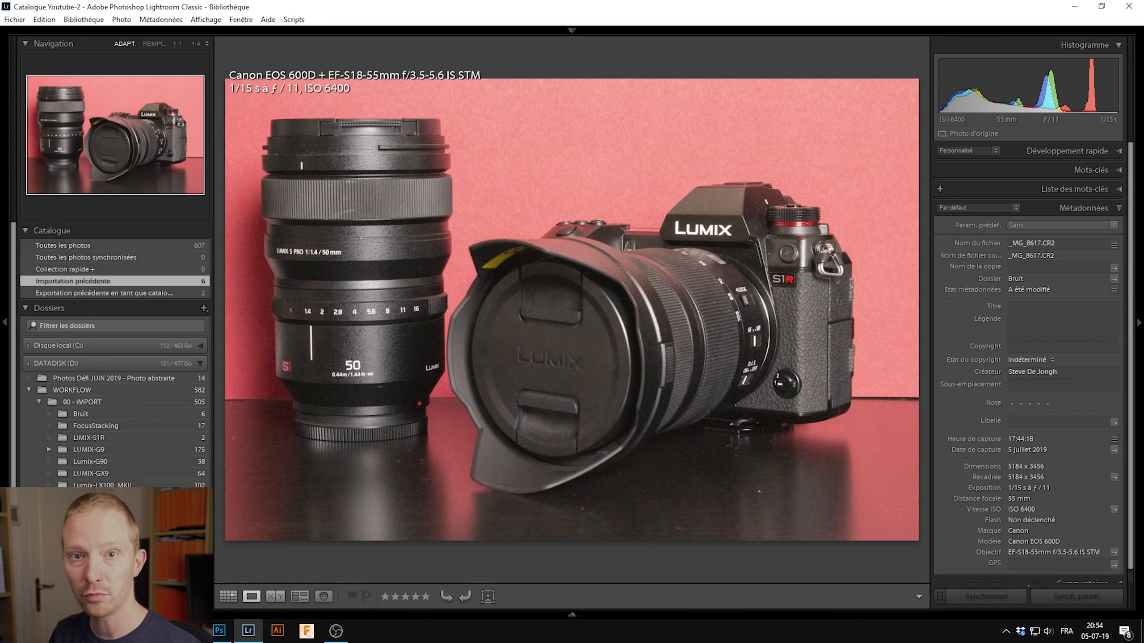
pyautogui.press('Right')
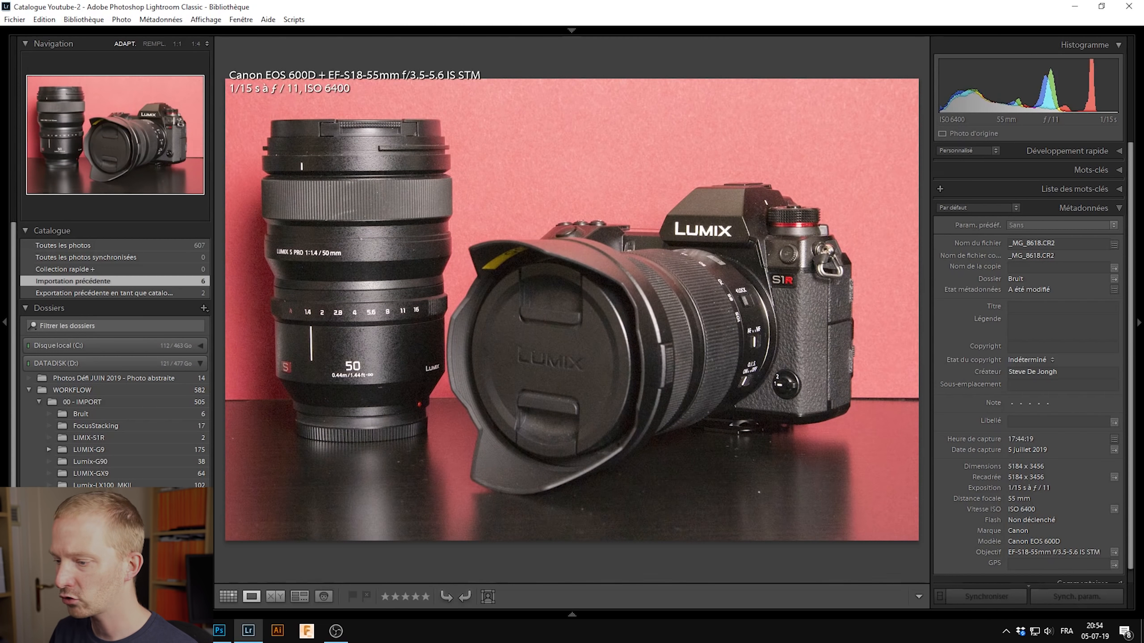
pyautogui.press('Right')
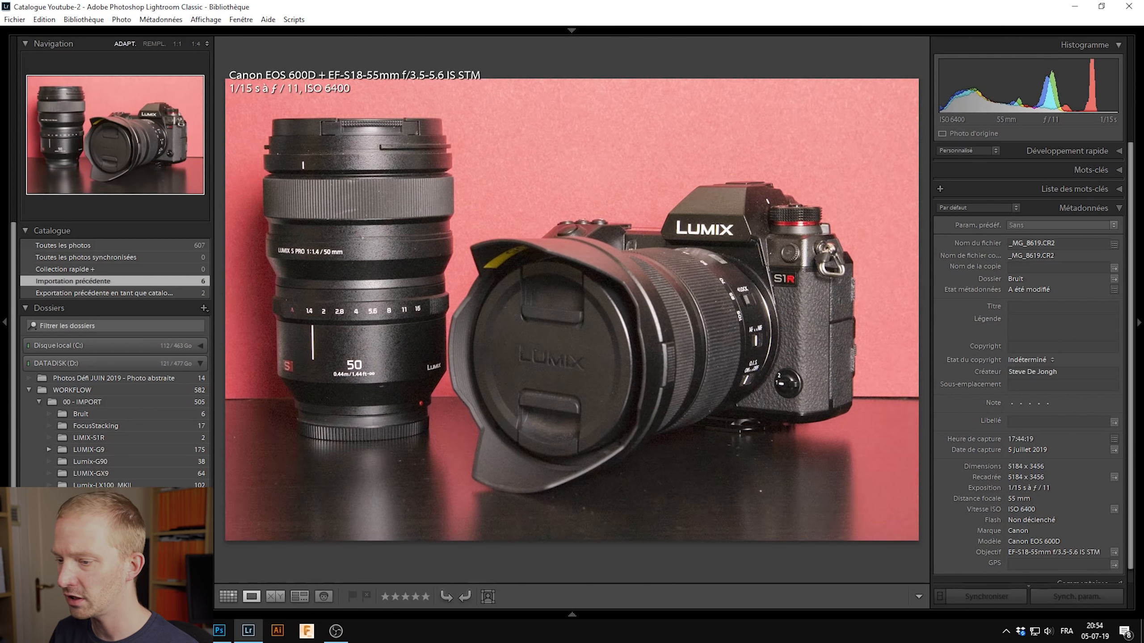
pyautogui.press('Right')
pyautogui.press('Right')
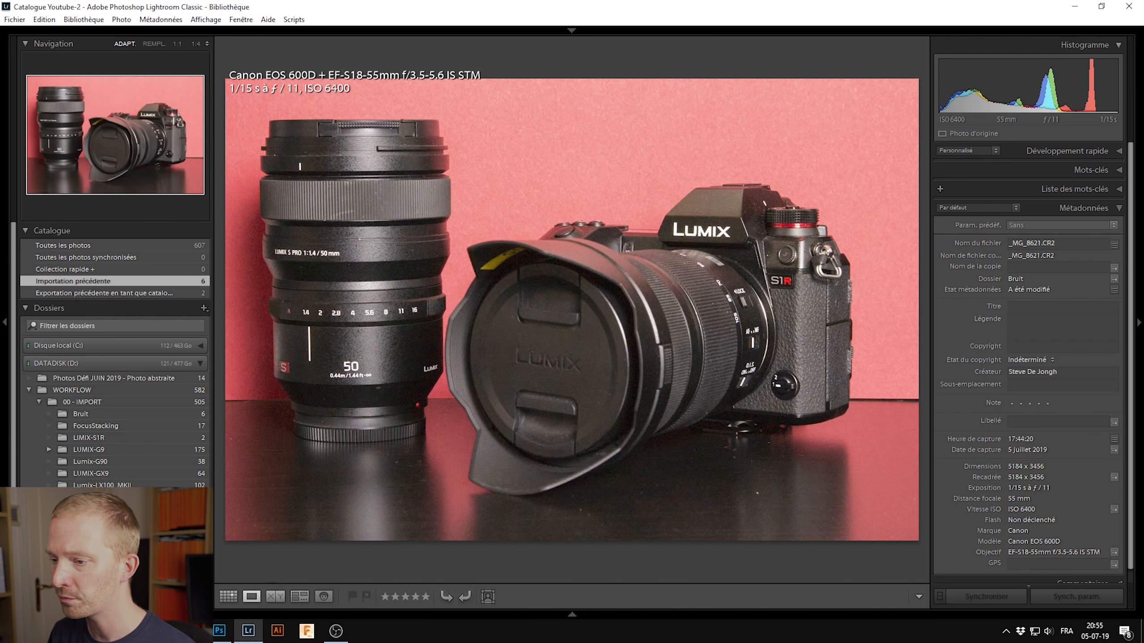
pyautogui.press('Left')
pyautogui.press('Left')
pyautogui.press('Left')
pyautogui.press('Left')
pyautogui.press('Left')
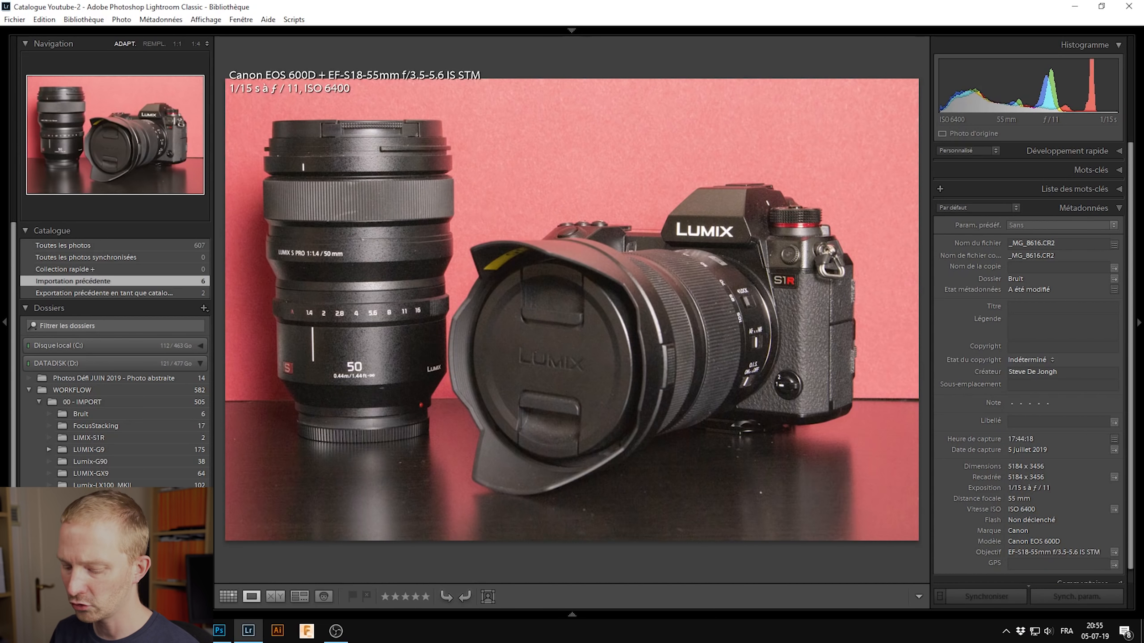
# Review photo _MG_8616 in the Develop module, inspecting the lens cap at 1:1, and return to the Library grid
pyautogui.press('d')
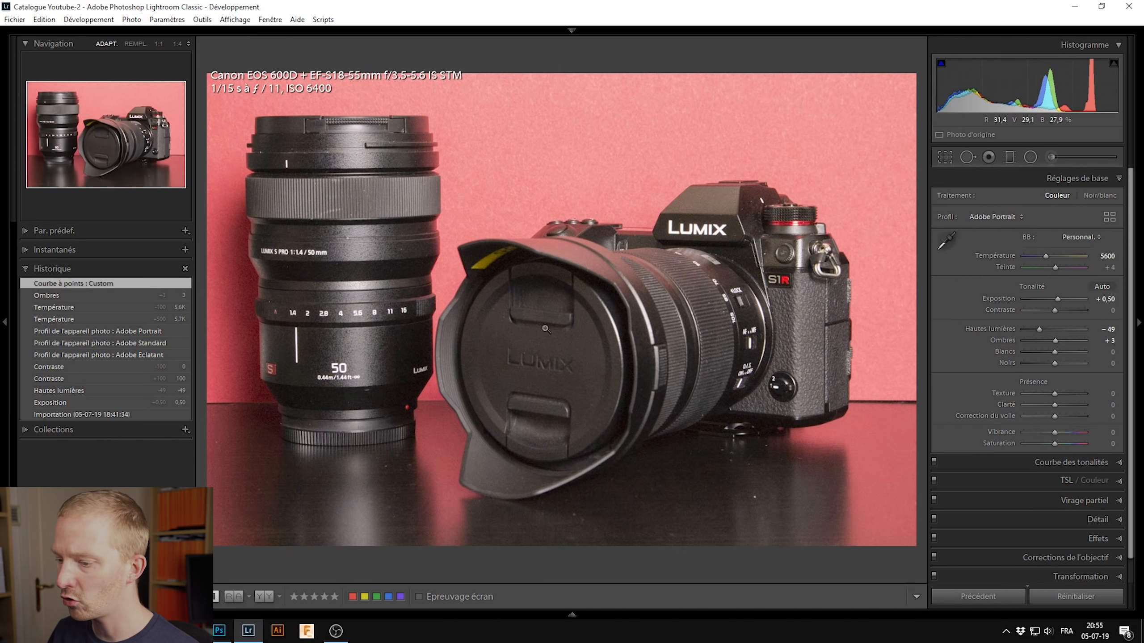
pyautogui.click(509, 356)
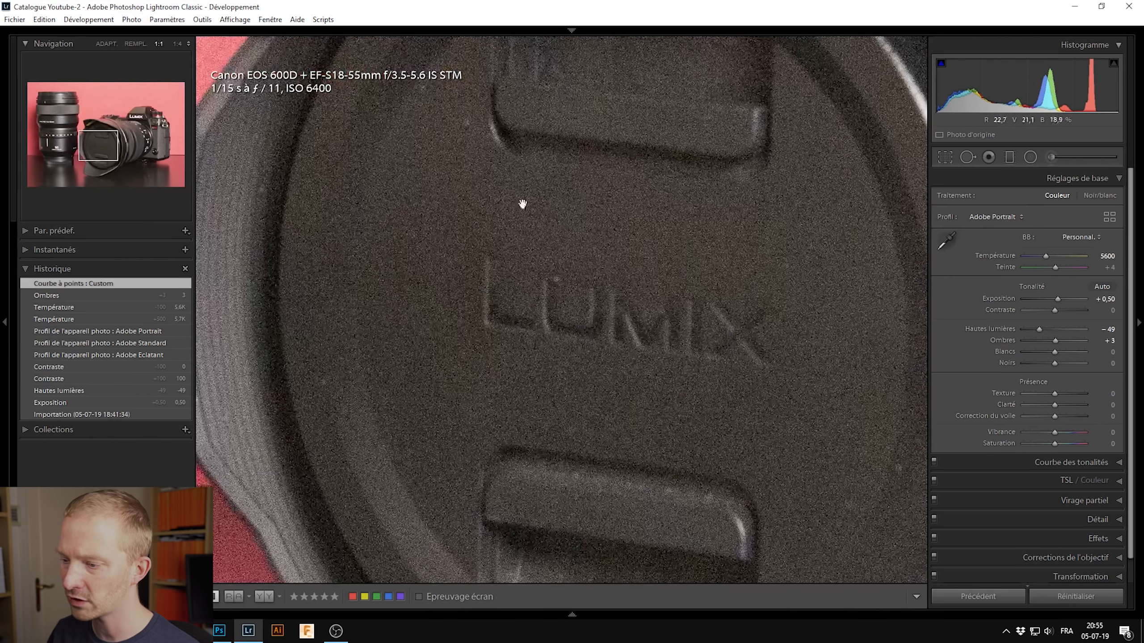
pyautogui.click(533, 318)
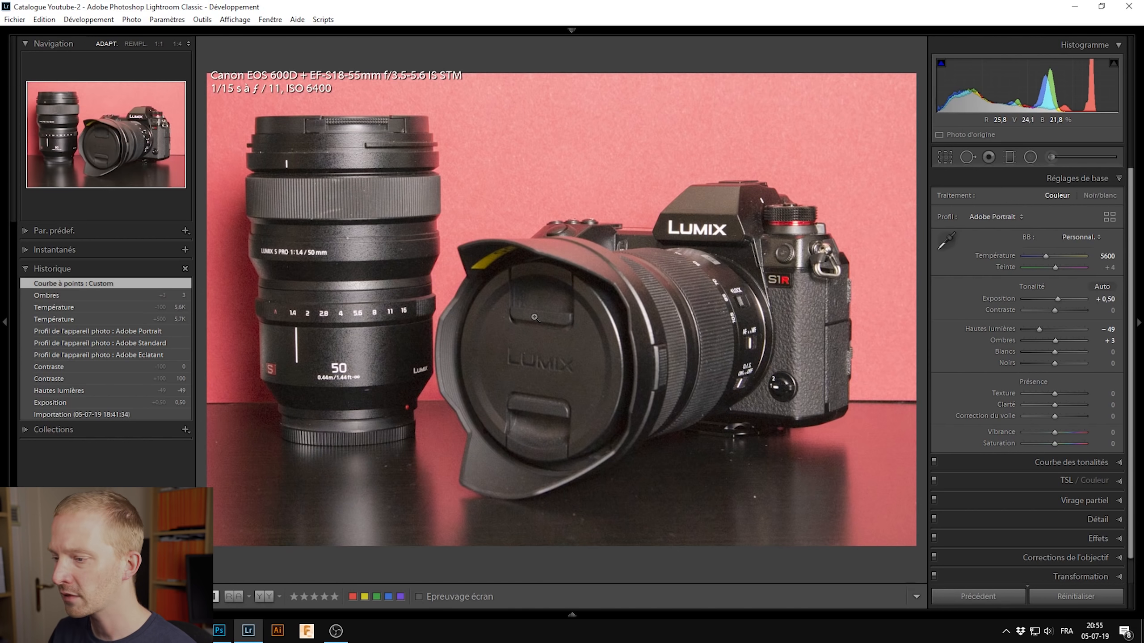
pyautogui.press('g')
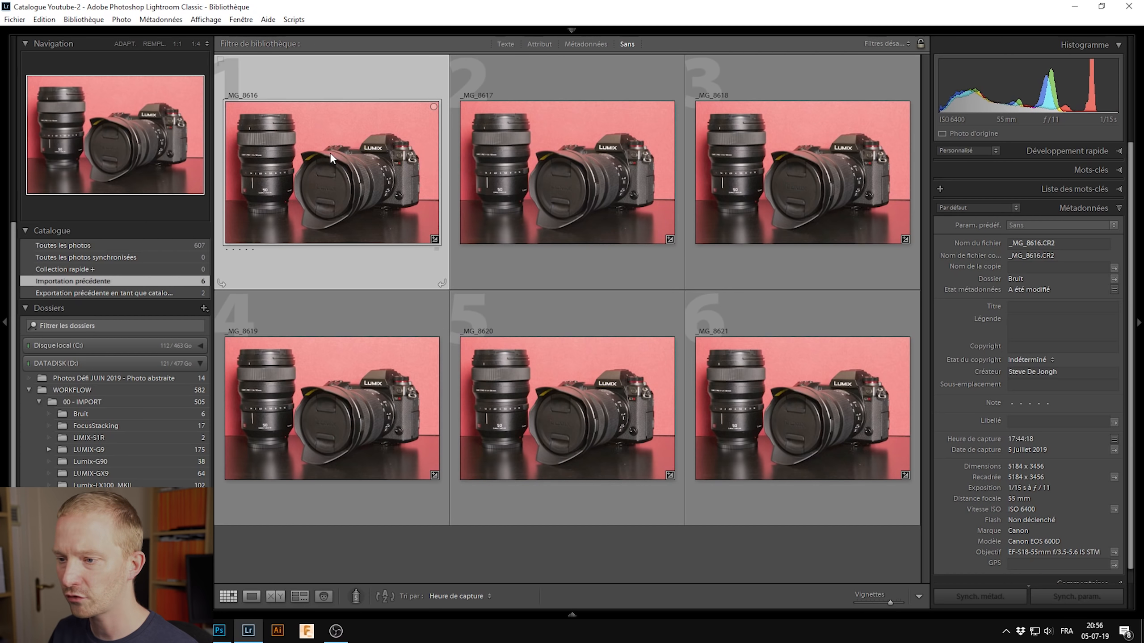
# Select all six photos in the grid and open them as layers of a single document in Photoshop
pyautogui.hotkey('ctrl', 'a')
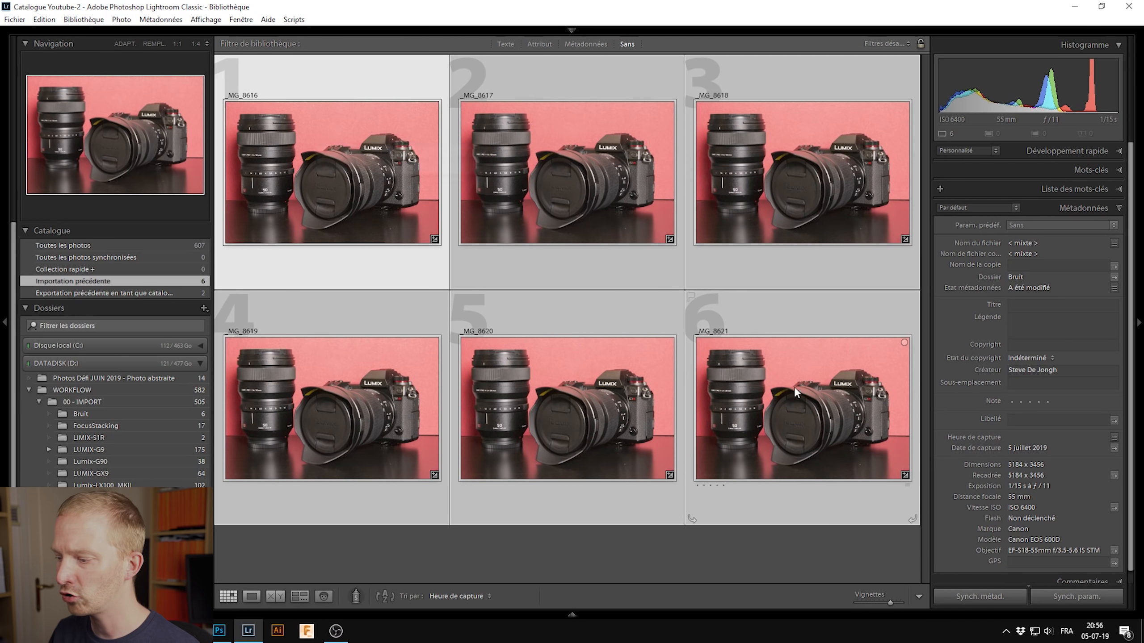
pyautogui.rightClick(772, 385)
pyautogui.moveTo(787, 386)
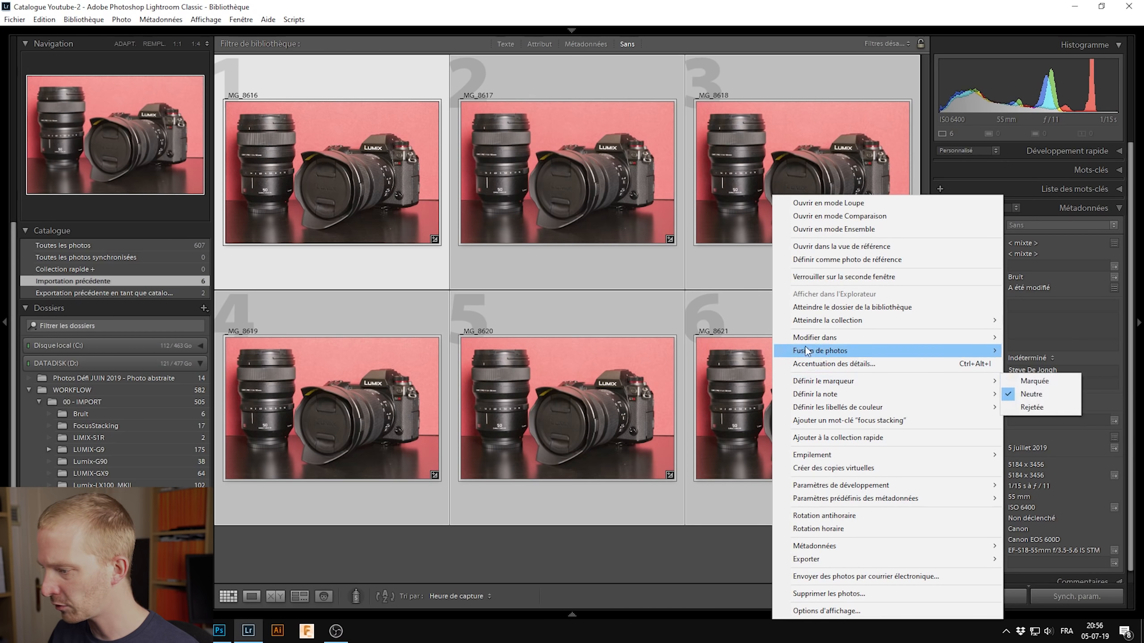
pyautogui.moveTo(807, 338)
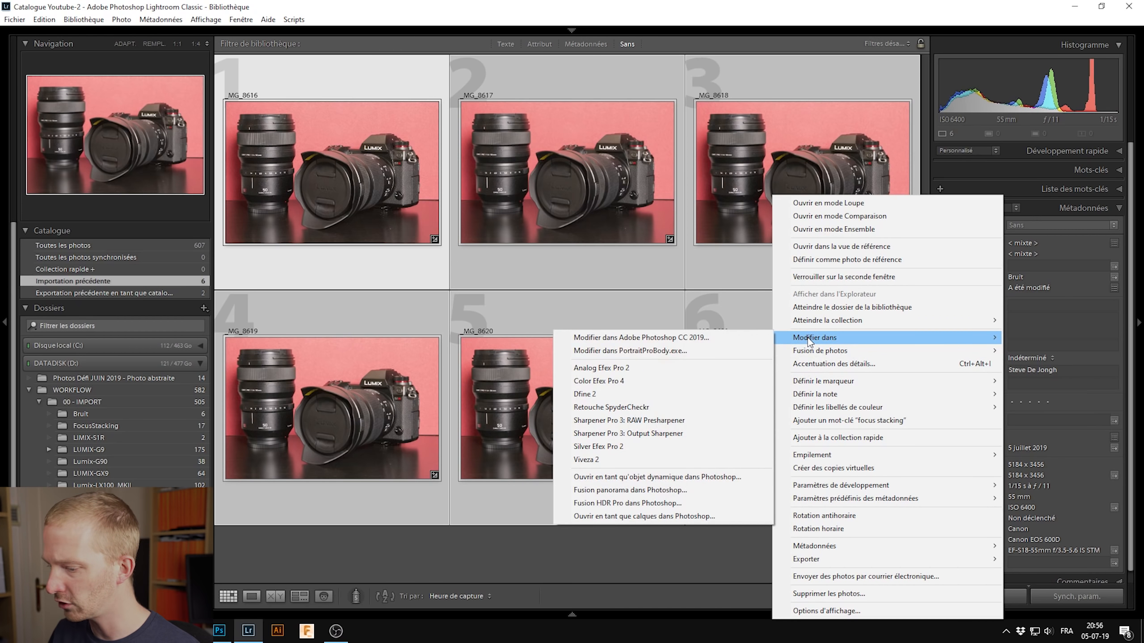
pyautogui.click(654, 517)
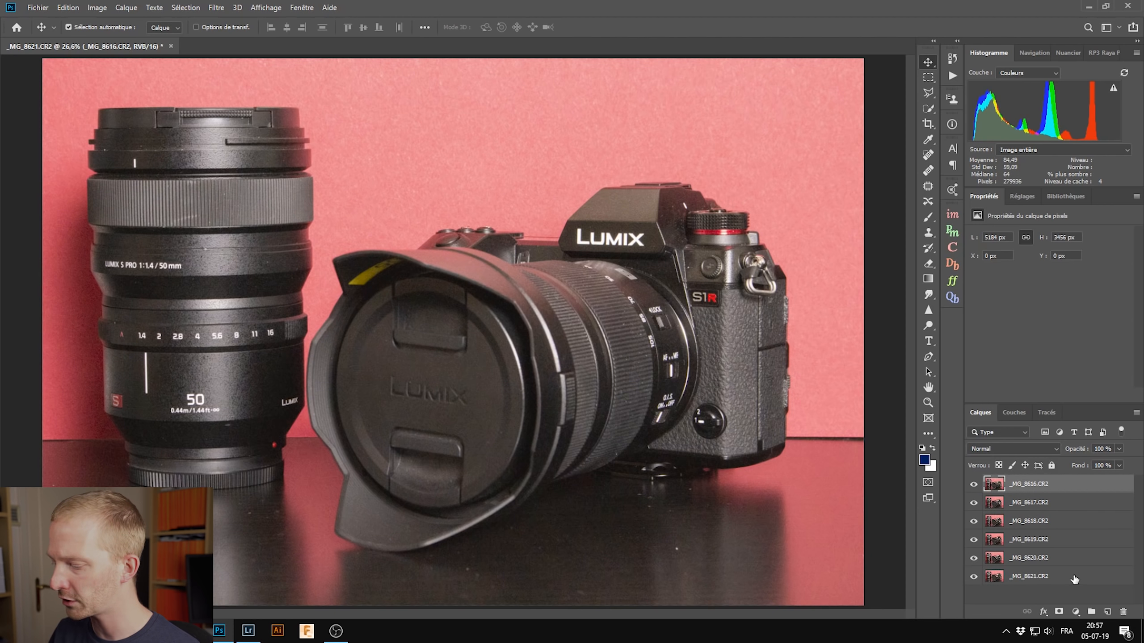
# Compare the framing of the stacked photos by hiding and reshowing the _MG_8616 and _MG_8617 layers
pyautogui.click(1098, 578)
pyautogui.click(1052, 466)
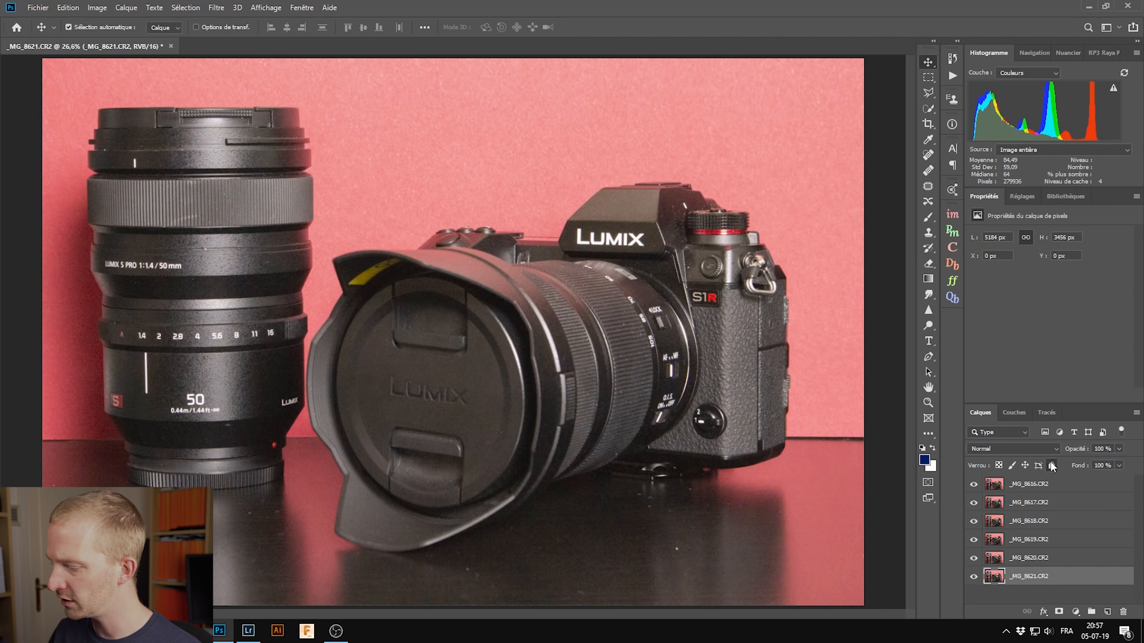
pyautogui.click(1051, 467)
pyautogui.click(973, 486)
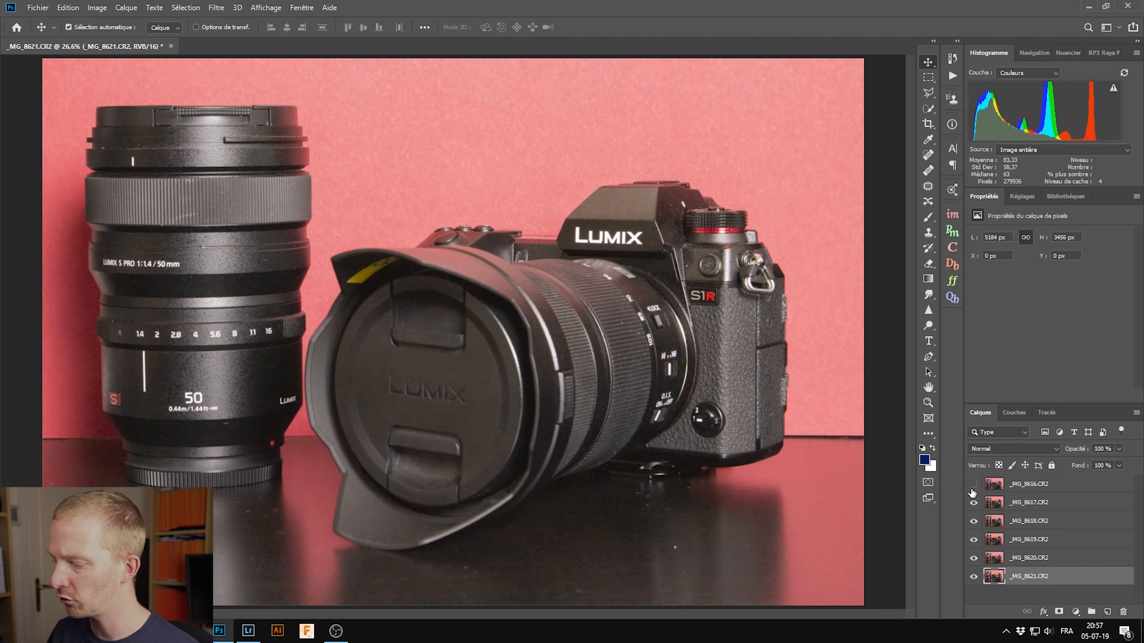
pyautogui.click(972, 506)
pyautogui.click(975, 486)
pyautogui.click(973, 504)
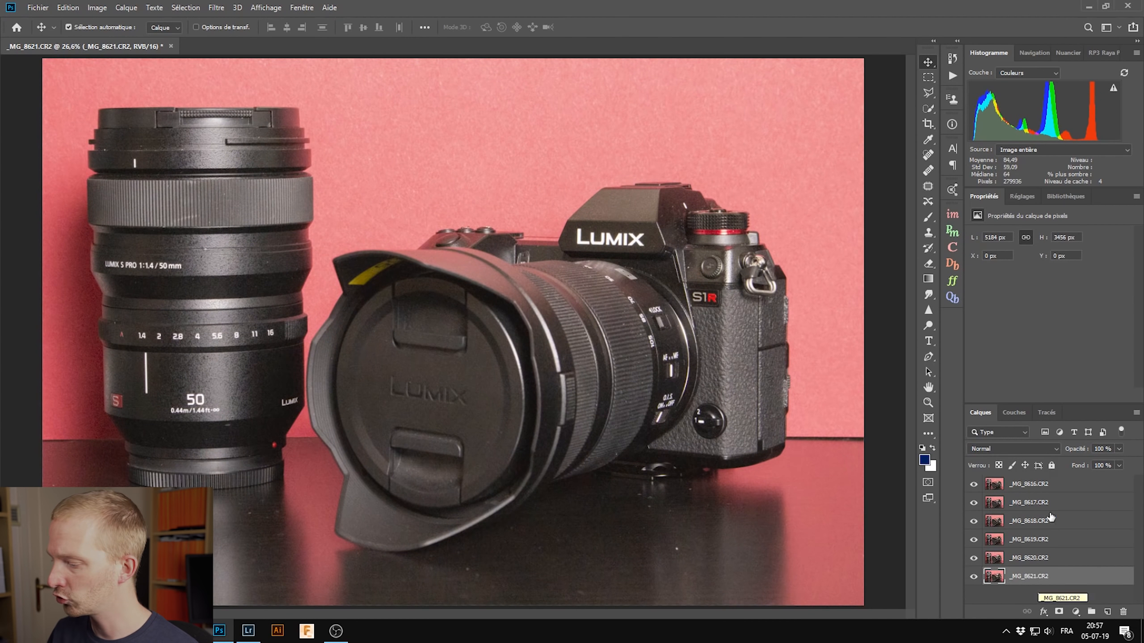
# Select all six layers from _MG_8616 to _MG_8621 and auto-align them with the Automatic projection
pyautogui.click(1032, 486)
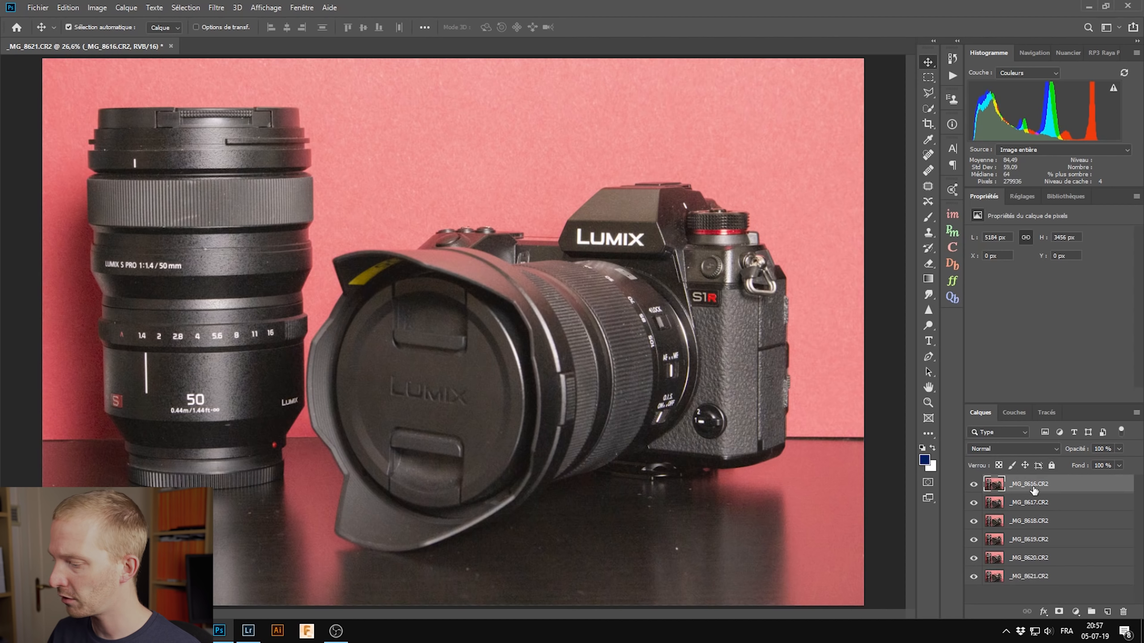
pyautogui.keyDown('shift'); pyautogui.click(1031, 580); pyautogui.keyUp('shift')
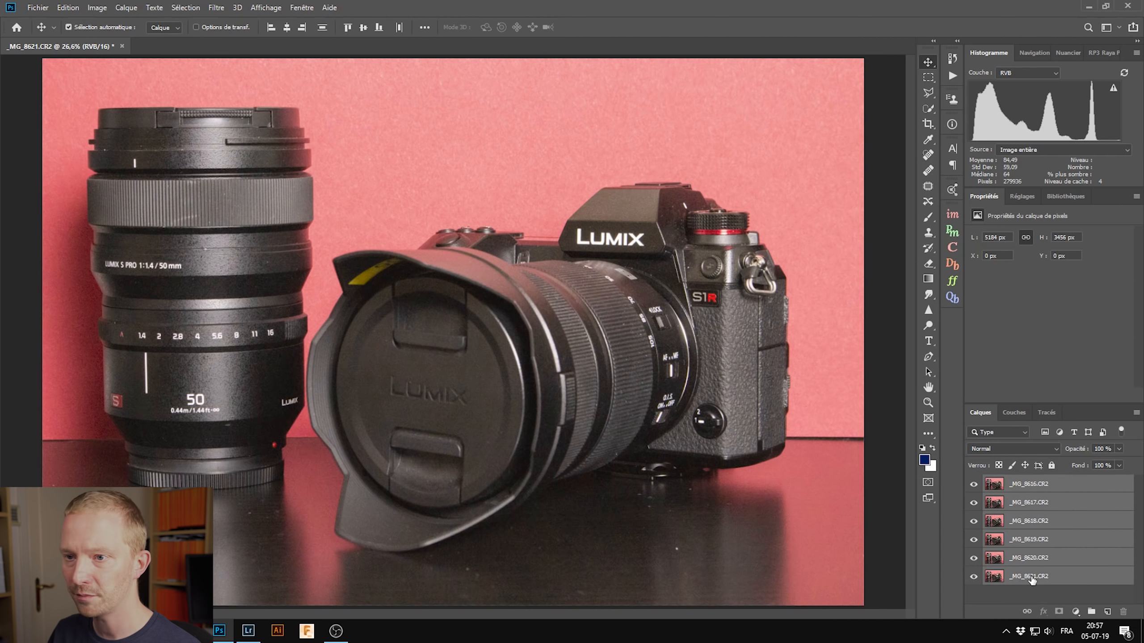
pyautogui.click(67, 7)
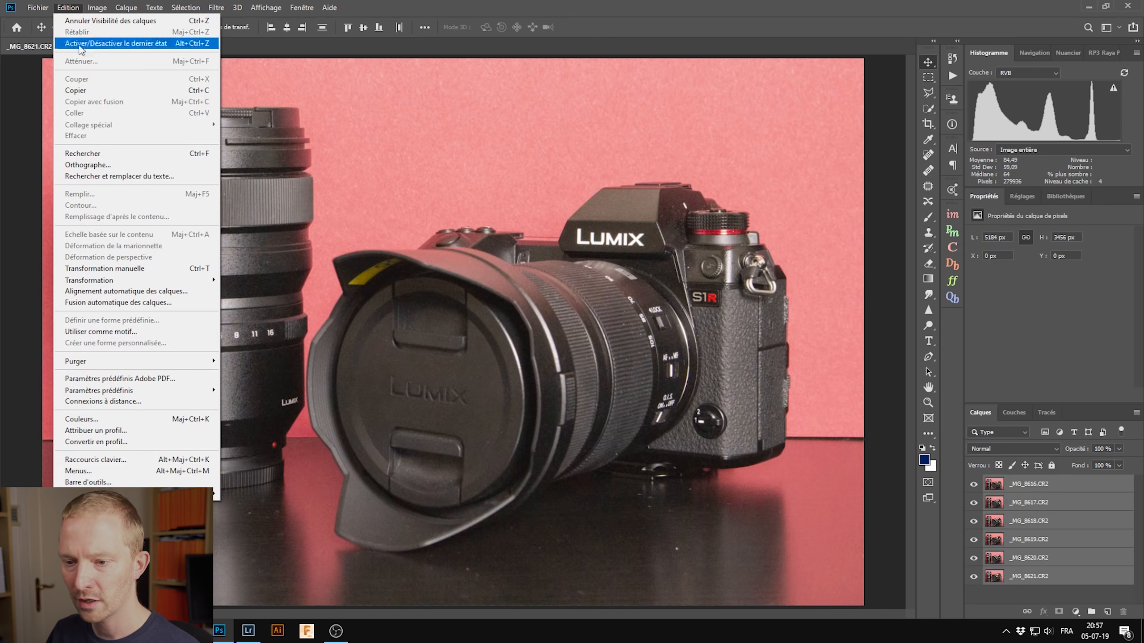
pyautogui.click(110, 292)
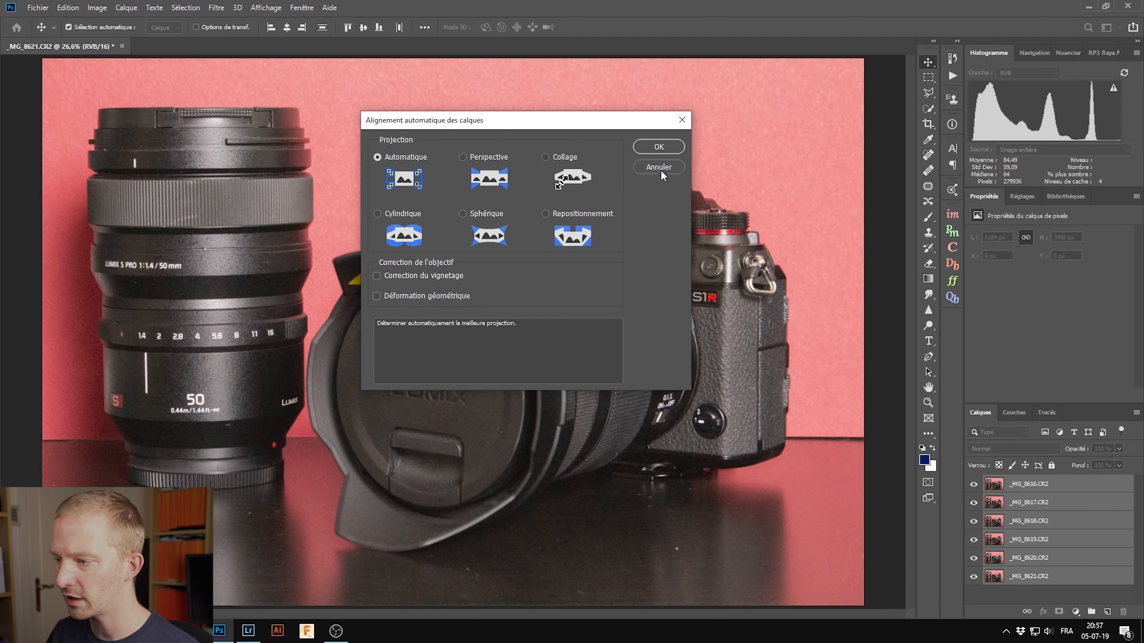
pyautogui.click(659, 147)
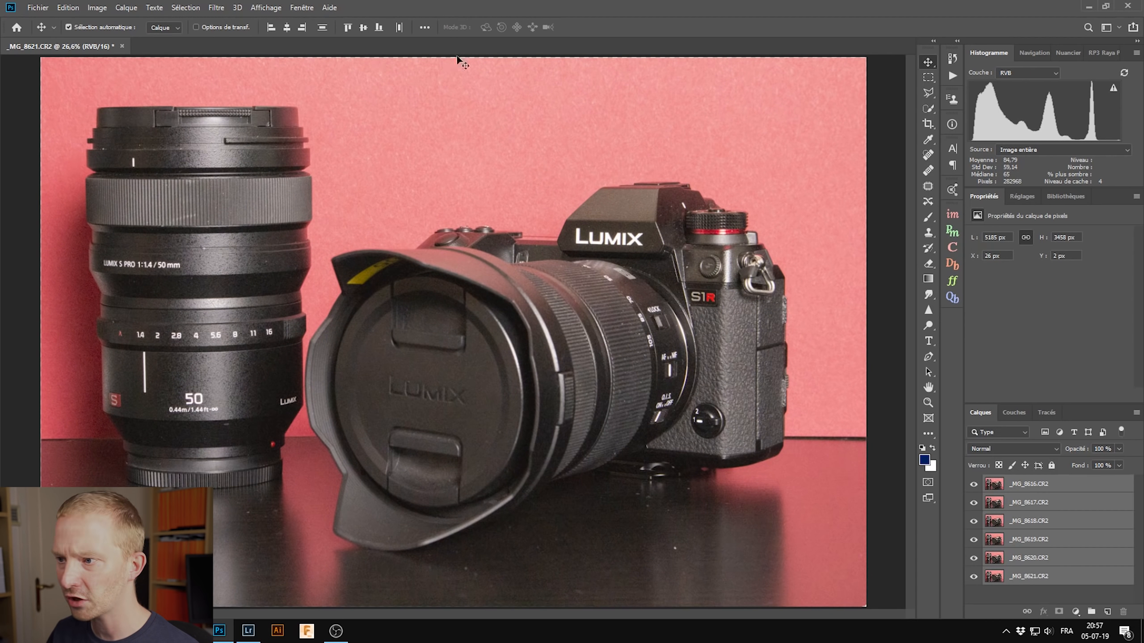
# Check the alignment by repeatedly hiding and showing the _MG_8616 layer over the layers beneath it
pyautogui.click(1068, 488)
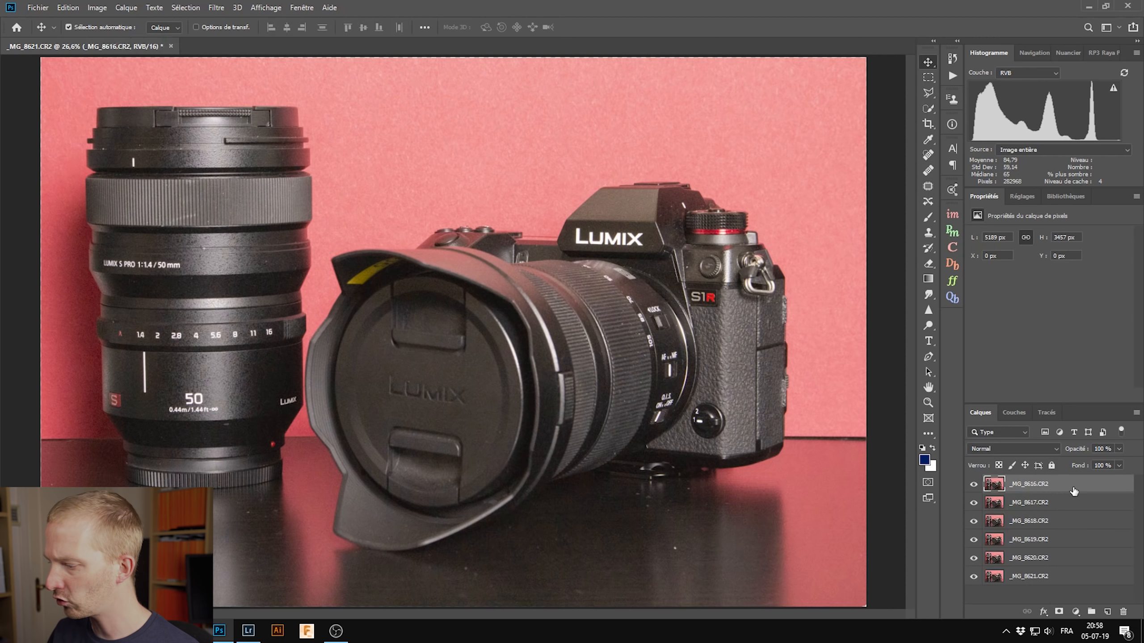
pyautogui.click(973, 486)
pyautogui.click(974, 485)
pyautogui.click(974, 486)
pyautogui.click(973, 486)
pyautogui.click(974, 486)
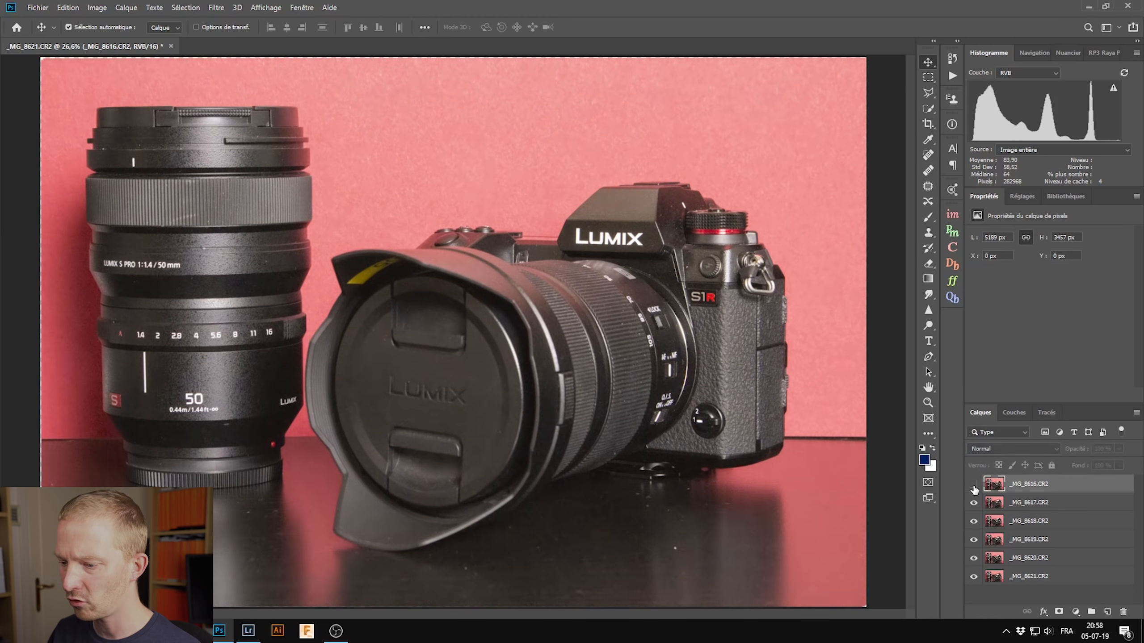
pyautogui.click(974, 485)
pyautogui.click(974, 486)
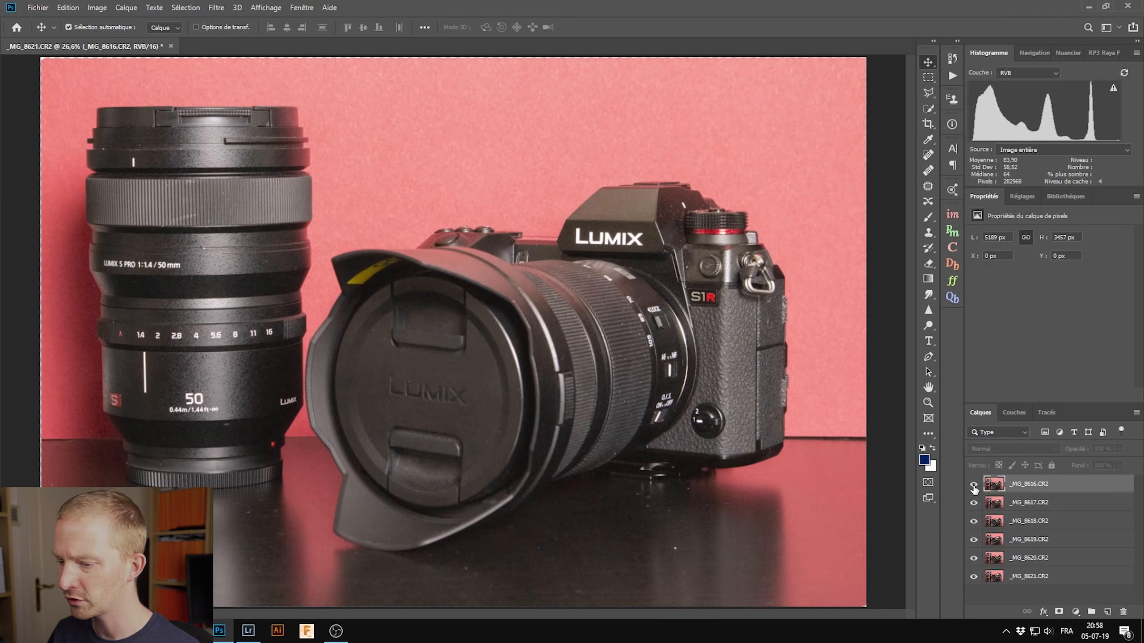
# Compare the noise on the lens cap at 100% by toggling the _MG_8616 layer's visibility, and return to the full image
pyautogui.press('ctrl')
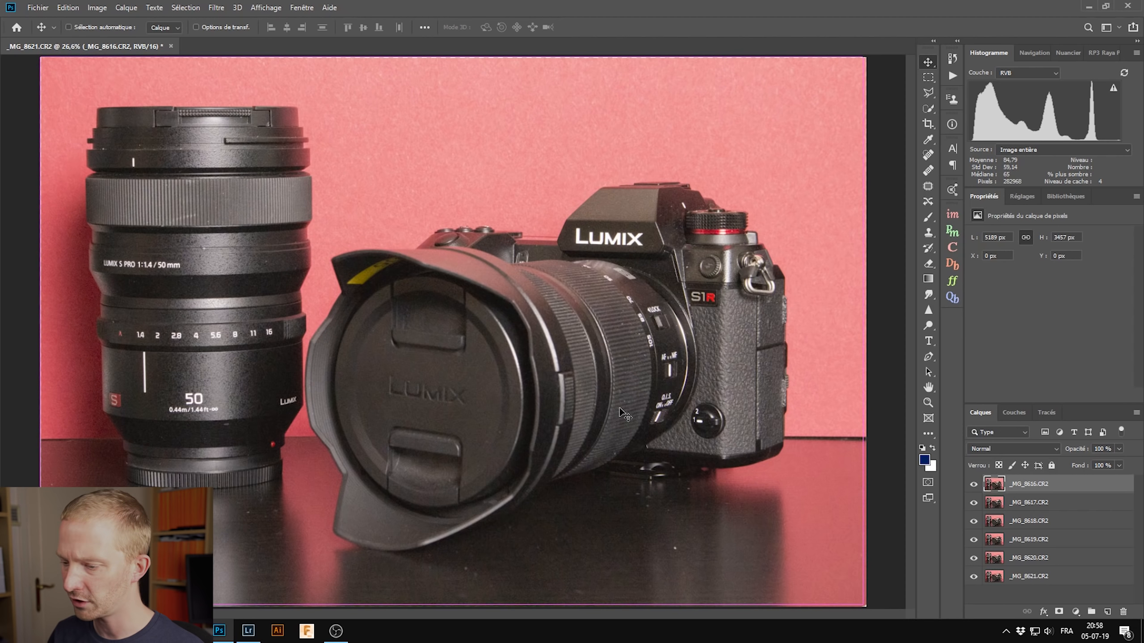
pyautogui.hotkey('ctrl', '1')
pyautogui.moveTo(378, 378); pyautogui.dragTo(575, 166)
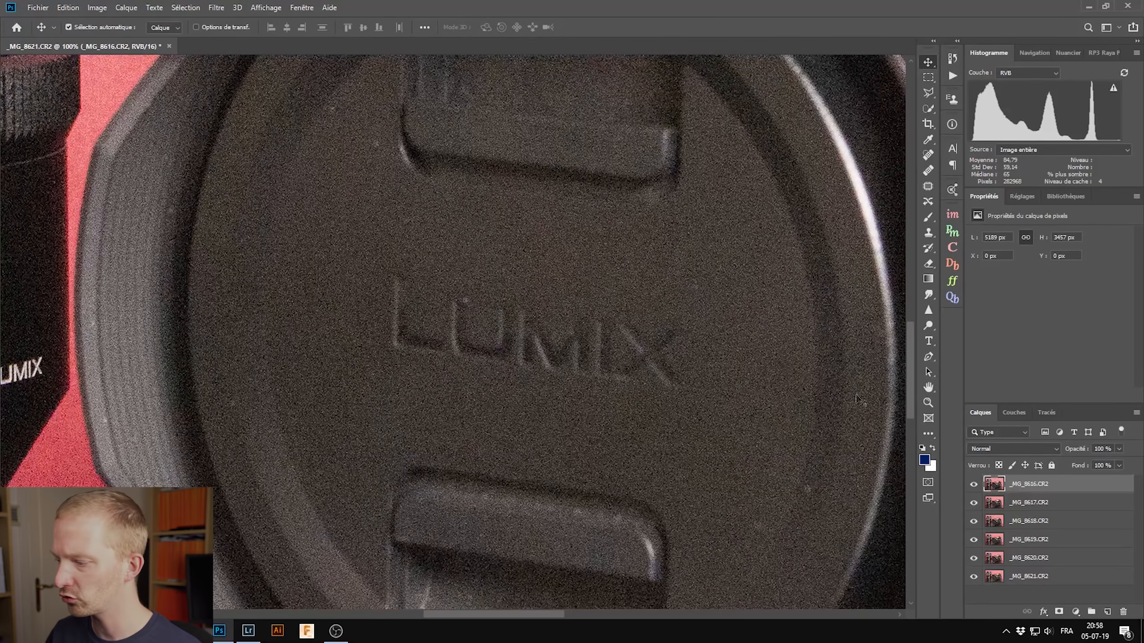
pyautogui.click(974, 485)
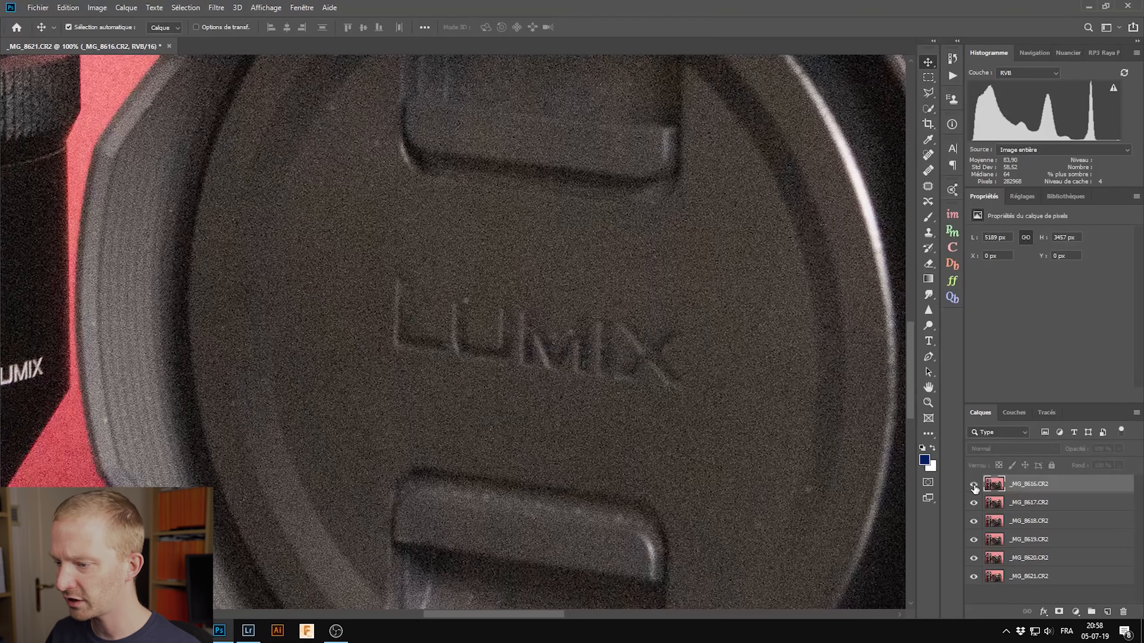
pyautogui.click(974, 485)
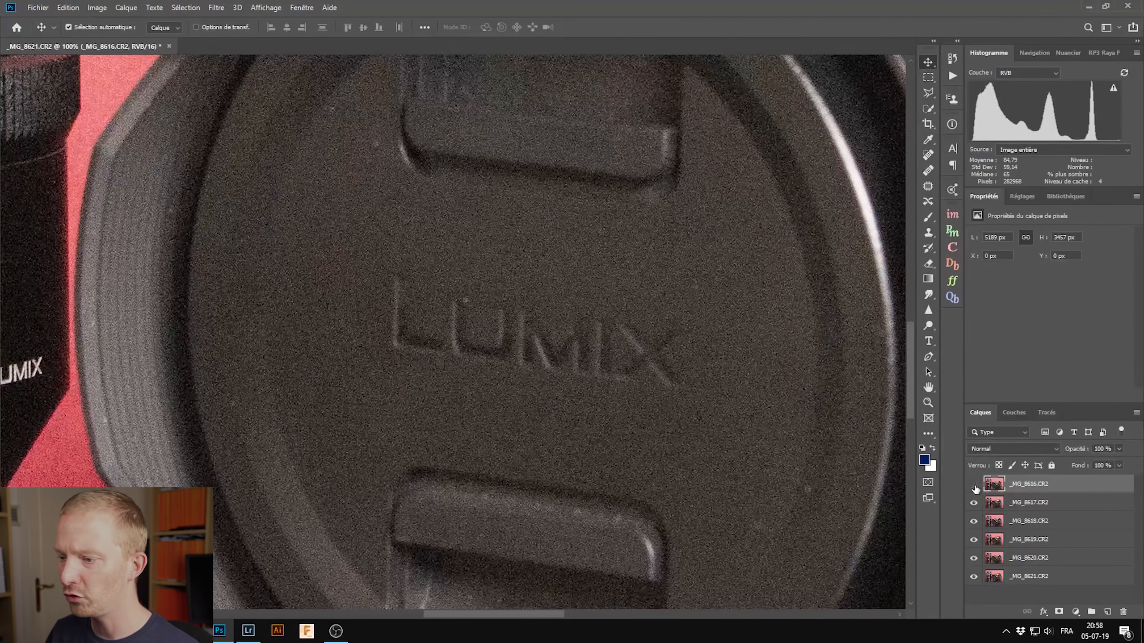
pyautogui.click(975, 486)
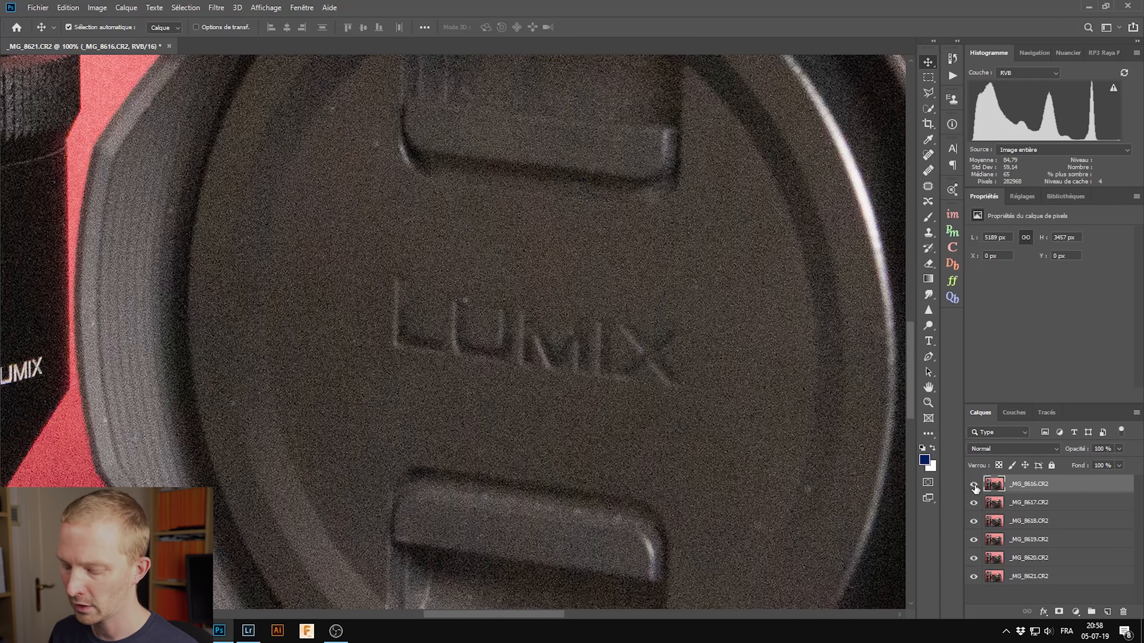
pyautogui.hotkey('ctrl', '0')
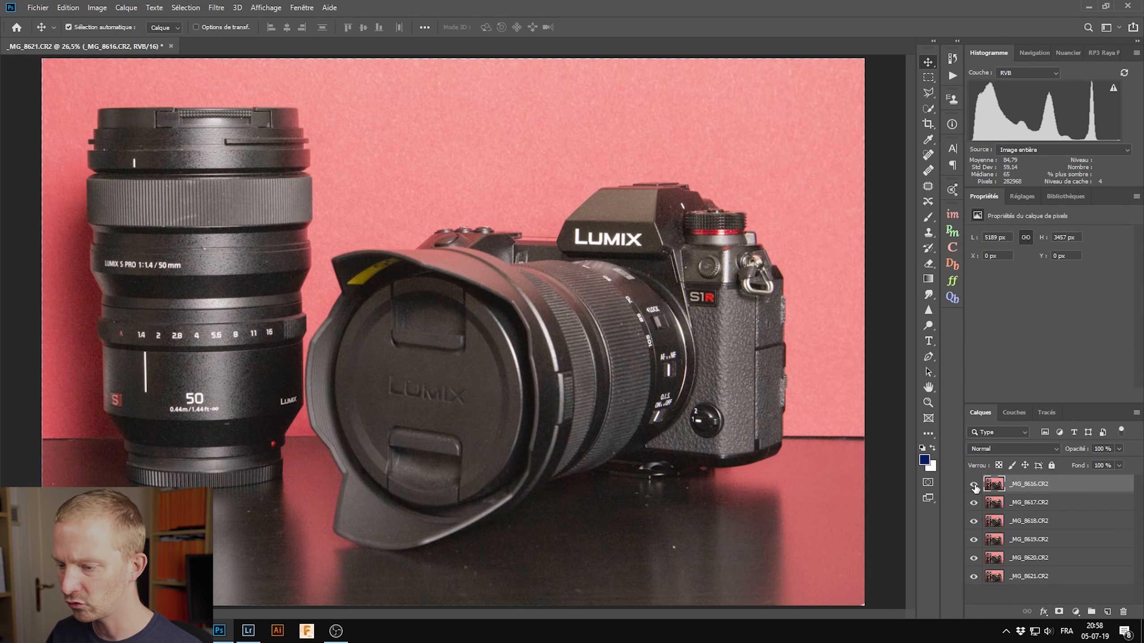
# Check the alignment of all six photos by hiding the layers from _MG_8616 down to _MG_8620 one by one, and show them again
pyautogui.click(974, 485)
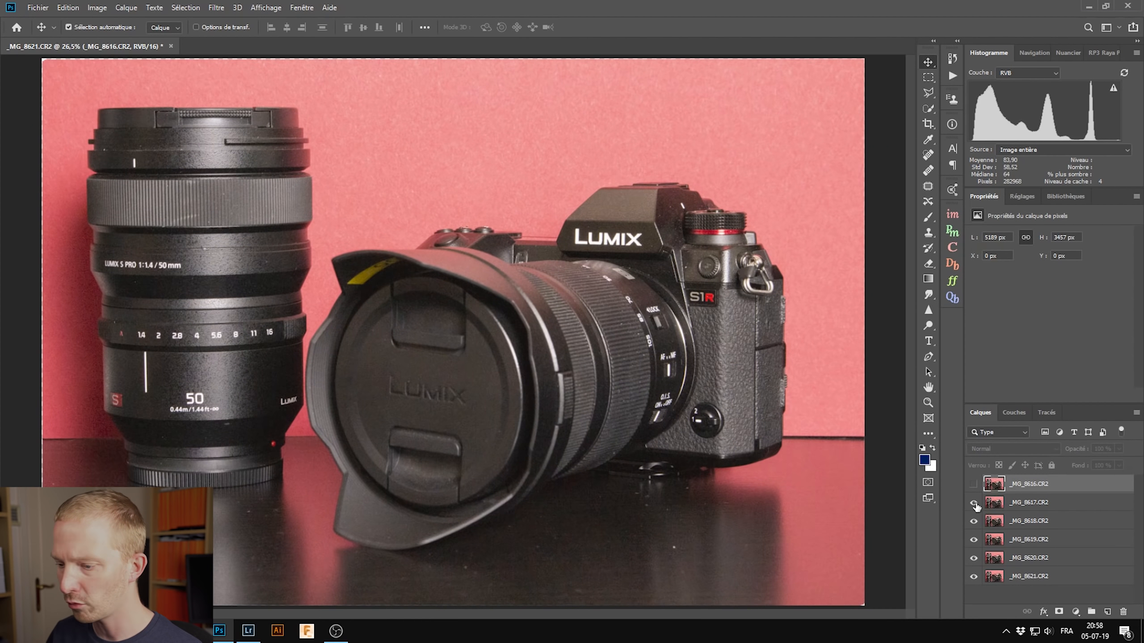
pyautogui.click(974, 503)
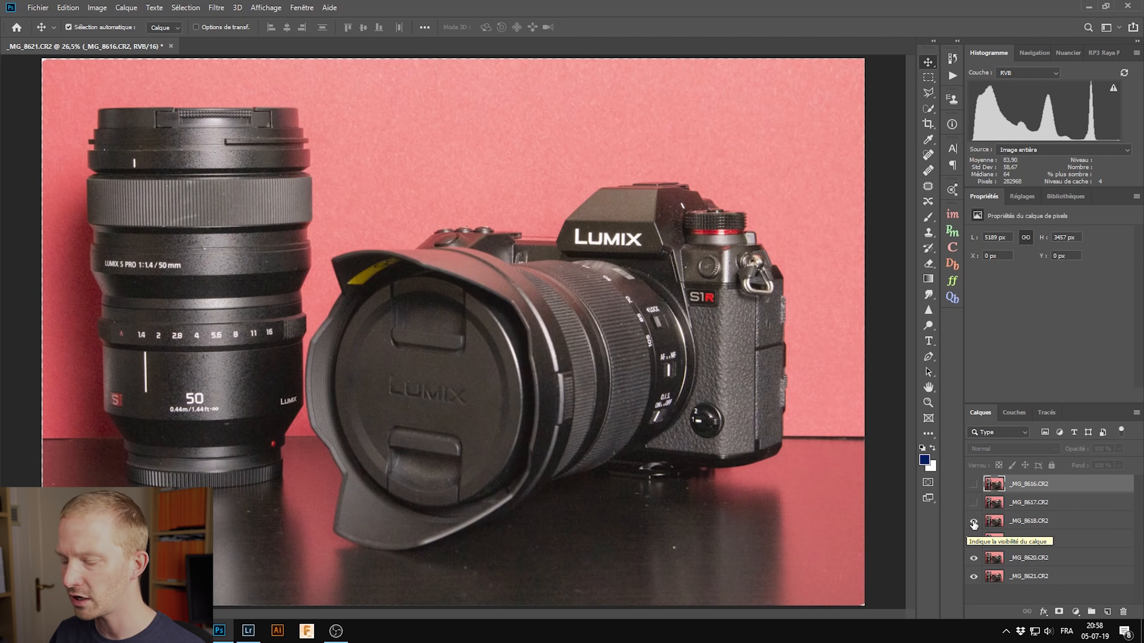
pyautogui.click(974, 522)
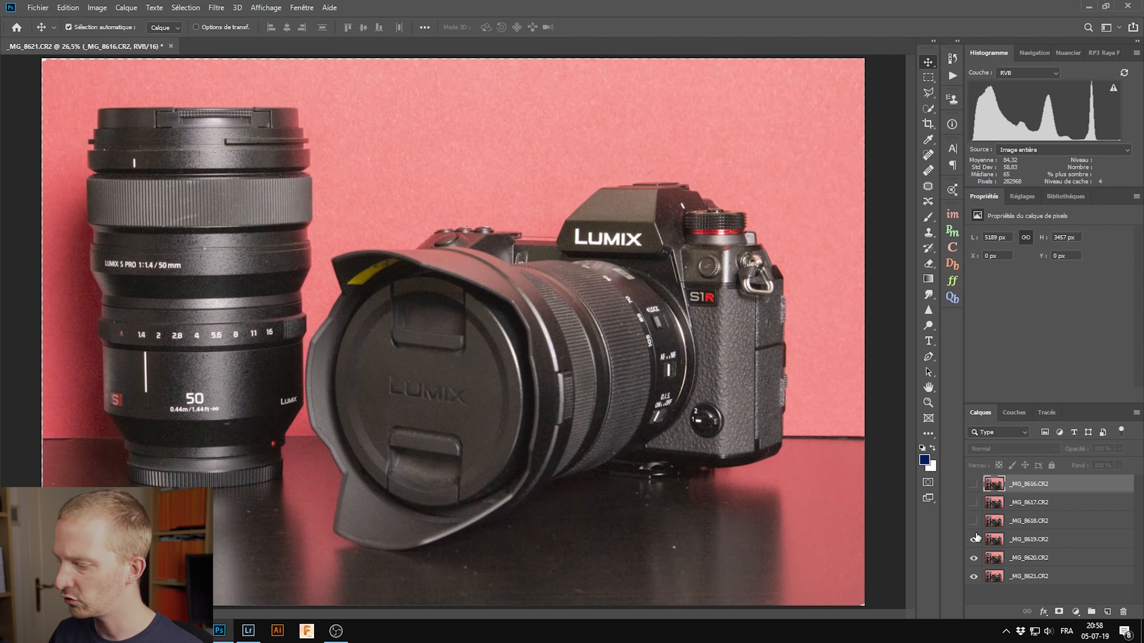
pyautogui.click(972, 539)
pyautogui.click(974, 558)
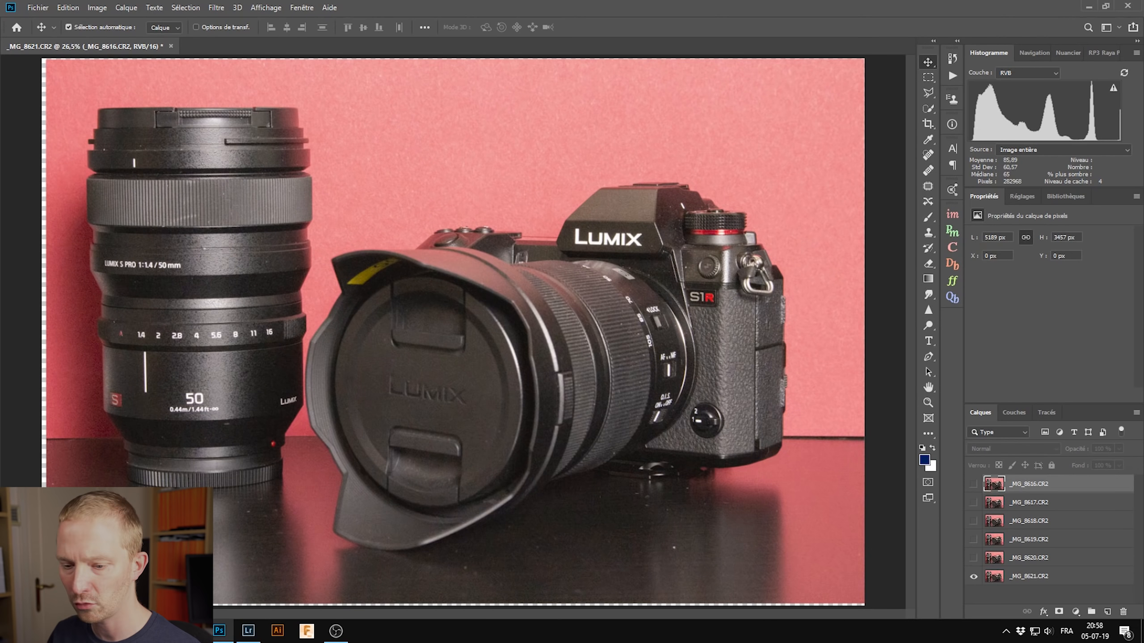
pyautogui.click(974, 558)
pyautogui.click(974, 540)
pyautogui.click(973, 521)
pyautogui.click(974, 503)
pyautogui.click(974, 484)
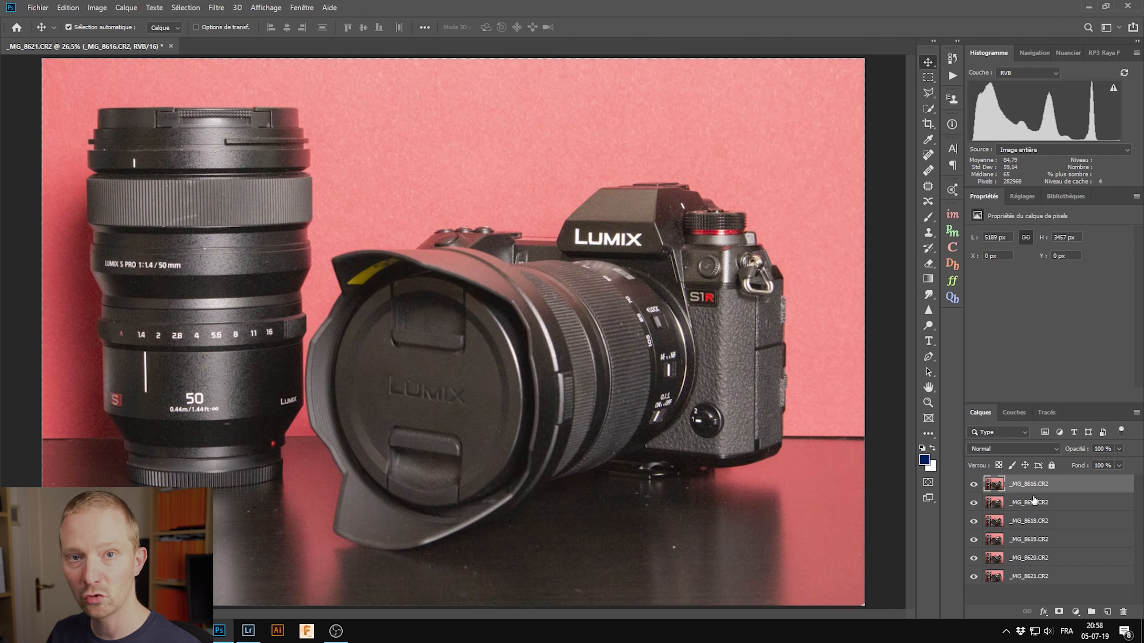
# Select all six layers from _MG_8616 to _MG_8621 and convert them into a single smart object
pyautogui.keyDown('shift'); pyautogui.click(1050, 578); pyautogui.keyUp('shift')
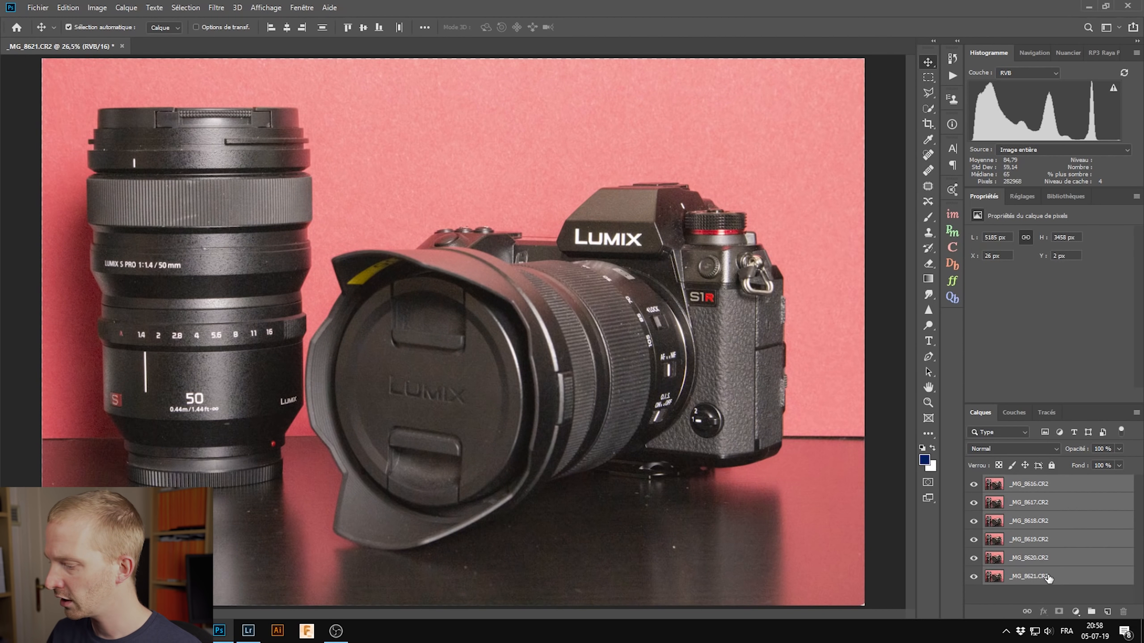
pyautogui.rightClick(1067, 485)
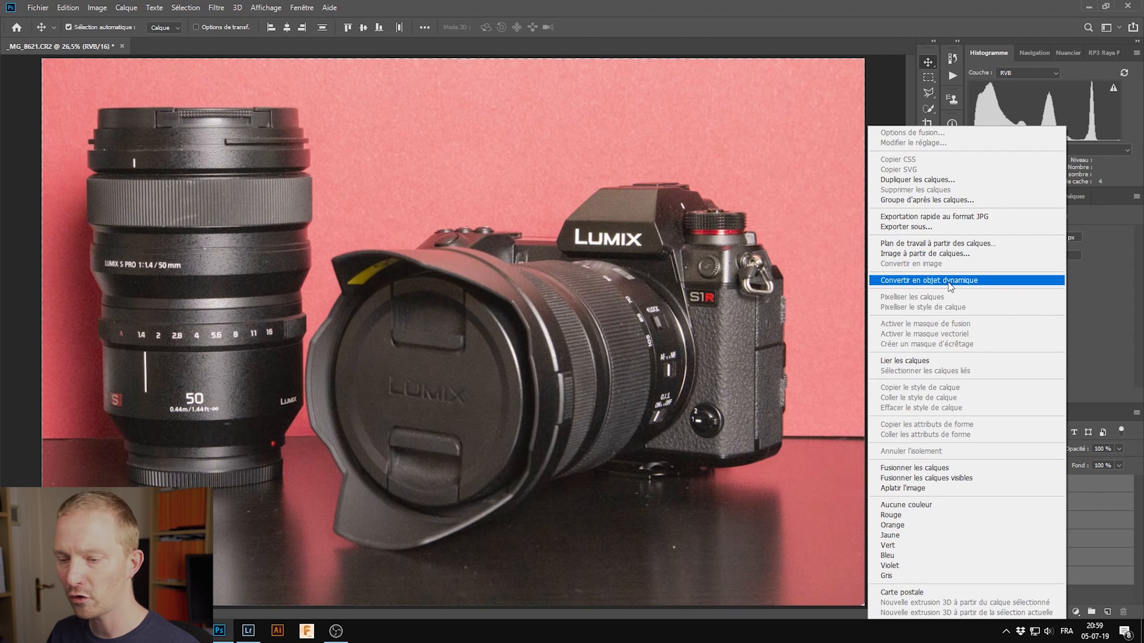
pyautogui.click(951, 284)
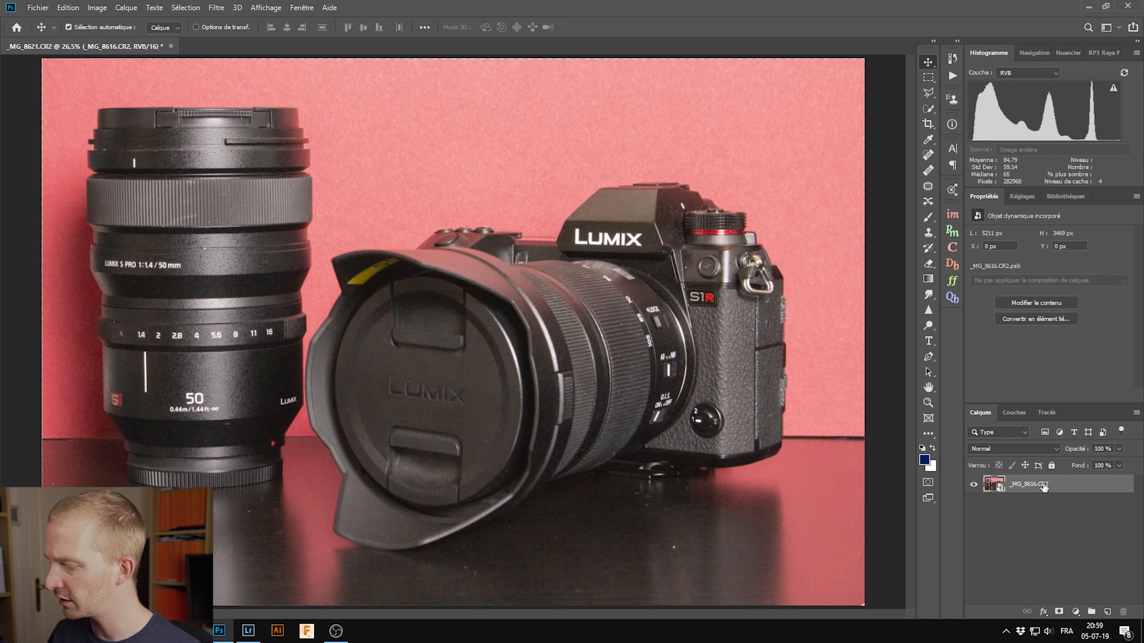
# Duplicate the _MG_8616 smart object layer and leave the upper copy selected
pyautogui.moveTo(1046, 493); pyautogui.dragTo(1107, 614)
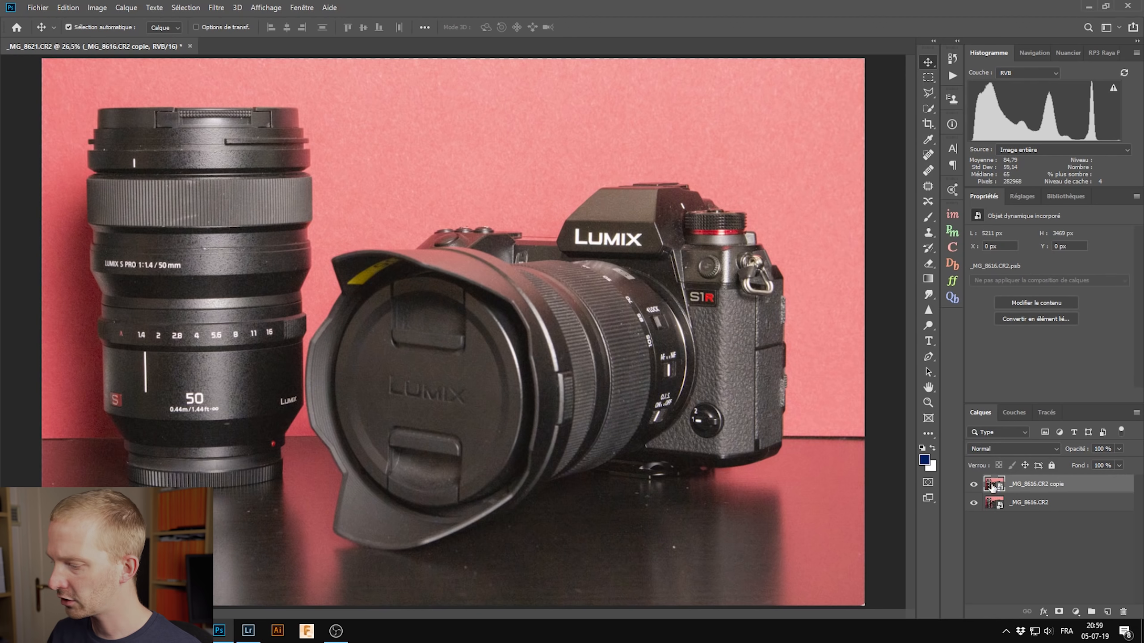
pyautogui.click(1055, 505)
pyautogui.click(1059, 486)
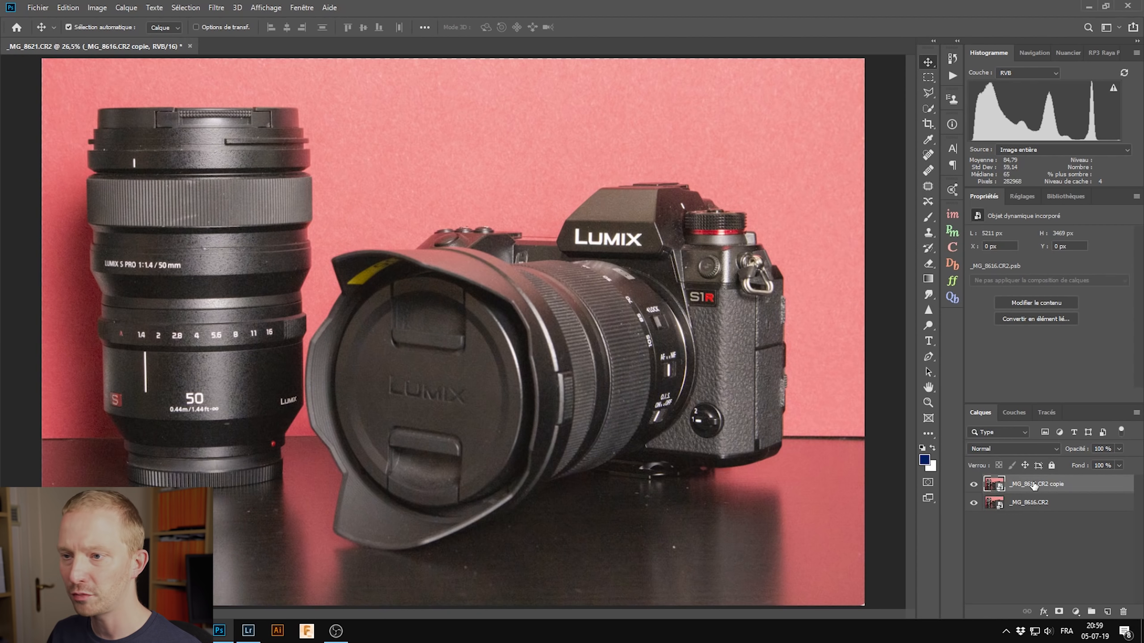
# Apply the Median (Médiane) stack mode to the copied smart object
pyautogui.click(126, 7)
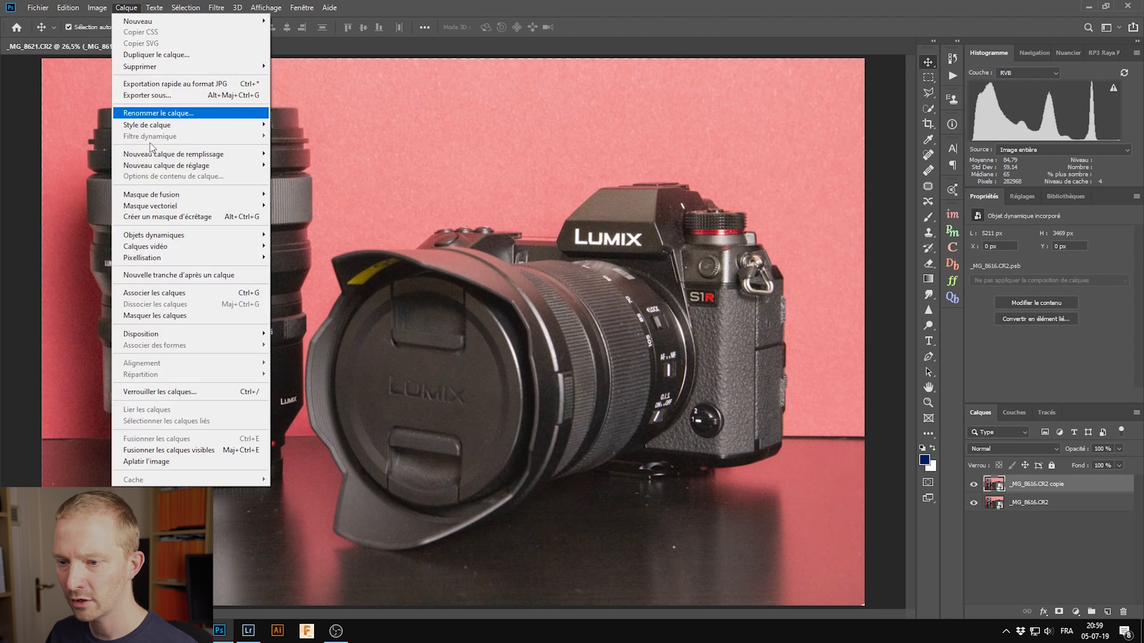
pyautogui.moveTo(192, 238)
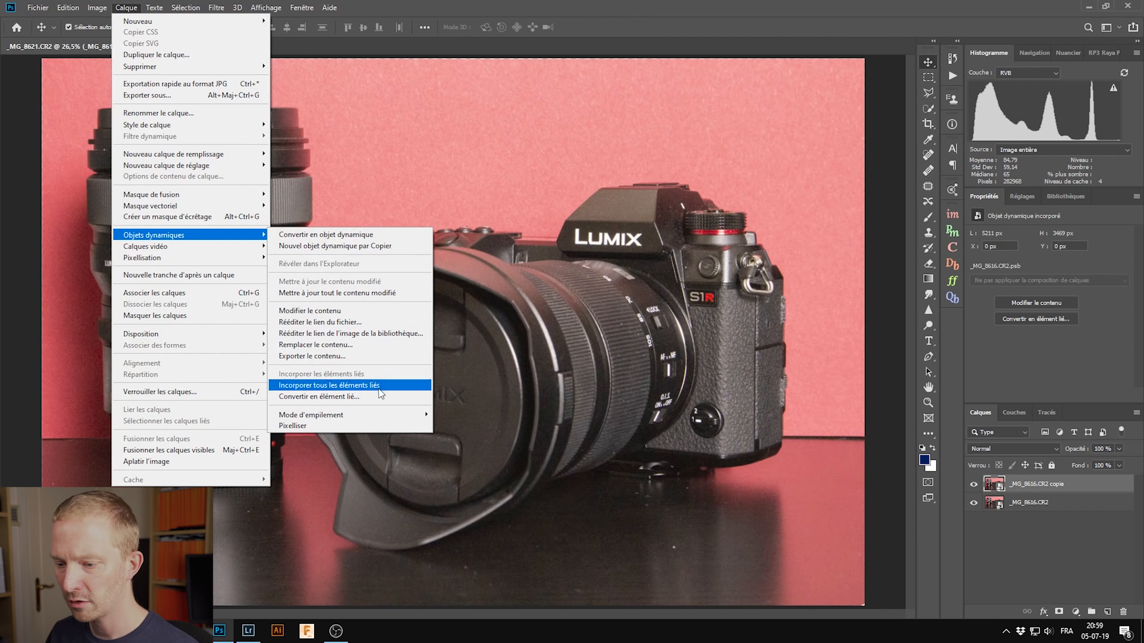
pyautogui.moveTo(387, 424)
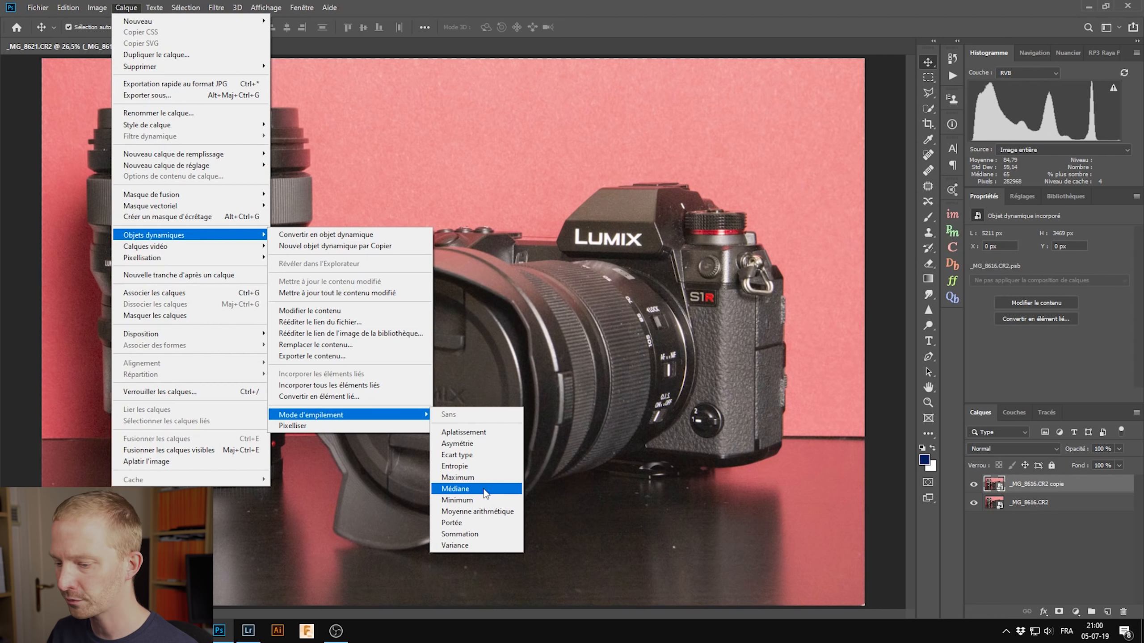
pyautogui.click(456, 489)
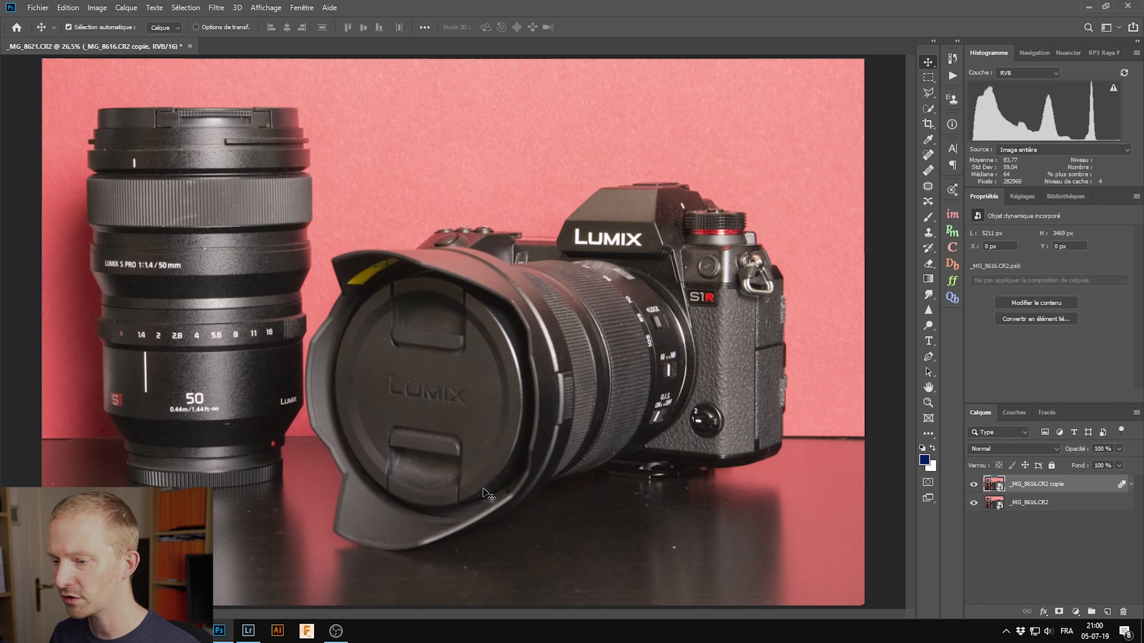
# Compare the noise on the lens cap at 100% by toggling the smart object copy's visibility, and return to the full image
pyautogui.press('ctrl')
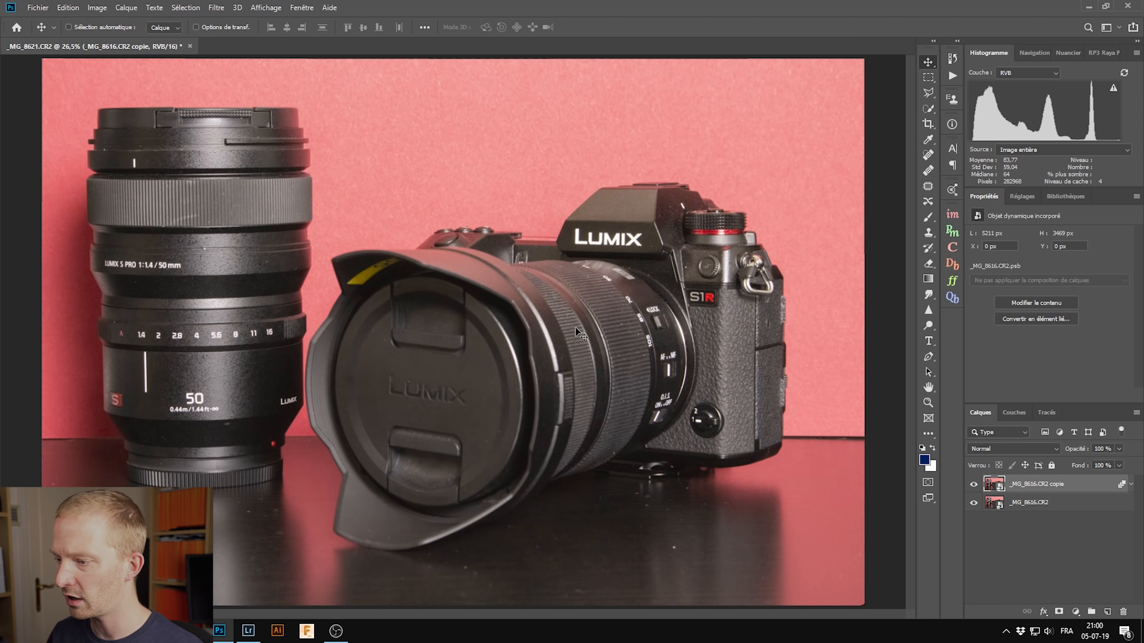
pyautogui.hotkey('ctrl', '1')
pyautogui.moveTo(706, 144); pyautogui.dragTo(736, 128)
pyautogui.moveTo(388, 498); pyautogui.dragTo(472, 365)
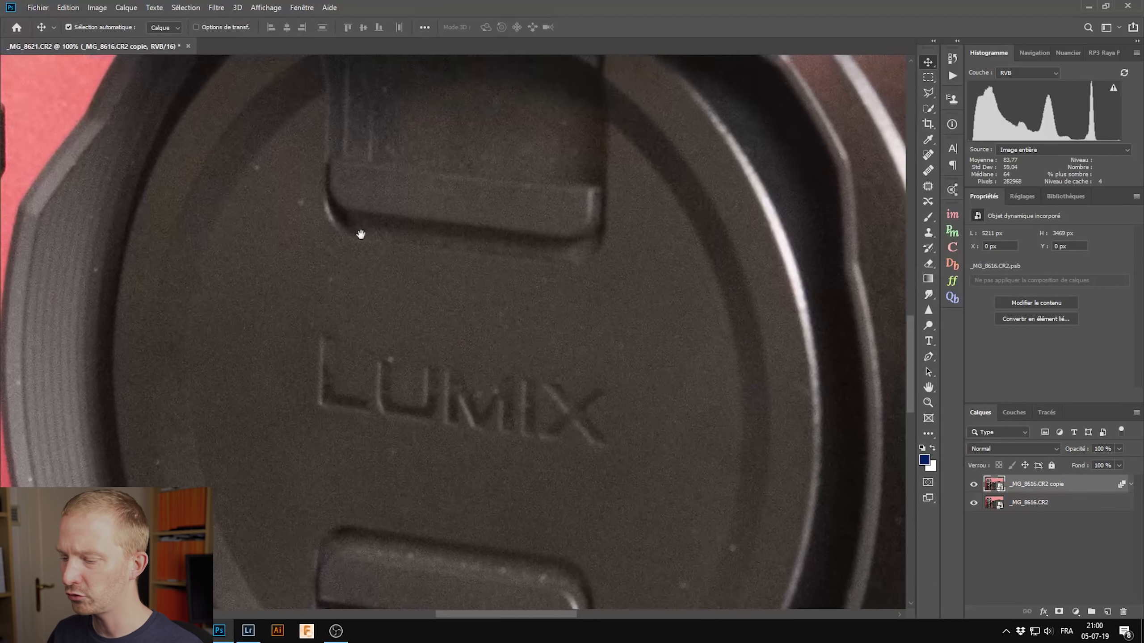
pyautogui.click(973, 486)
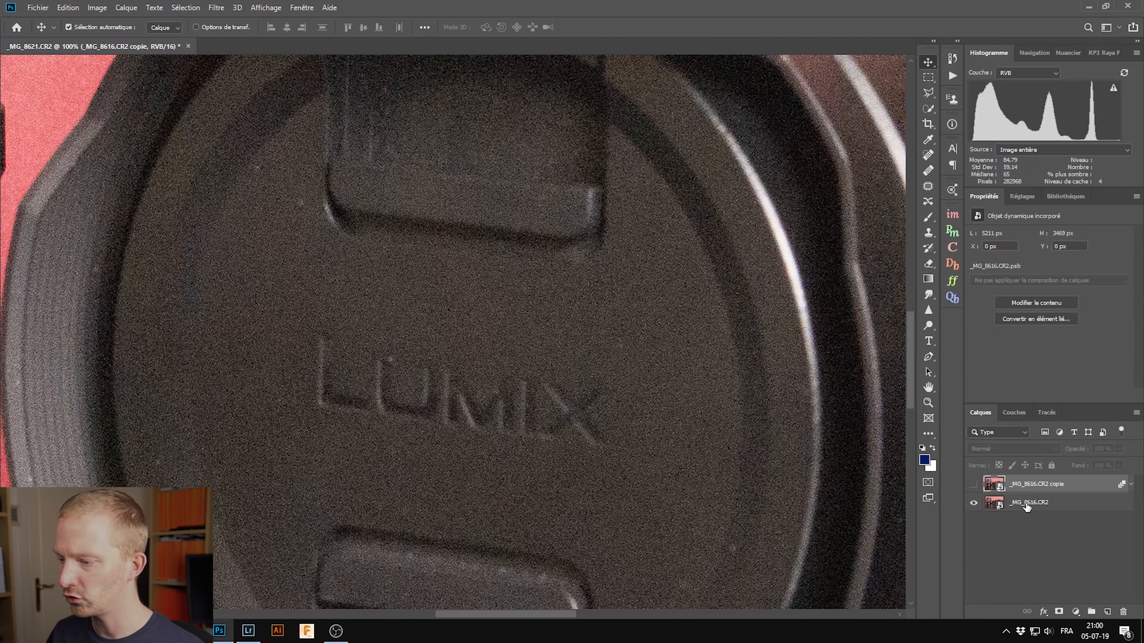
pyautogui.click(975, 484)
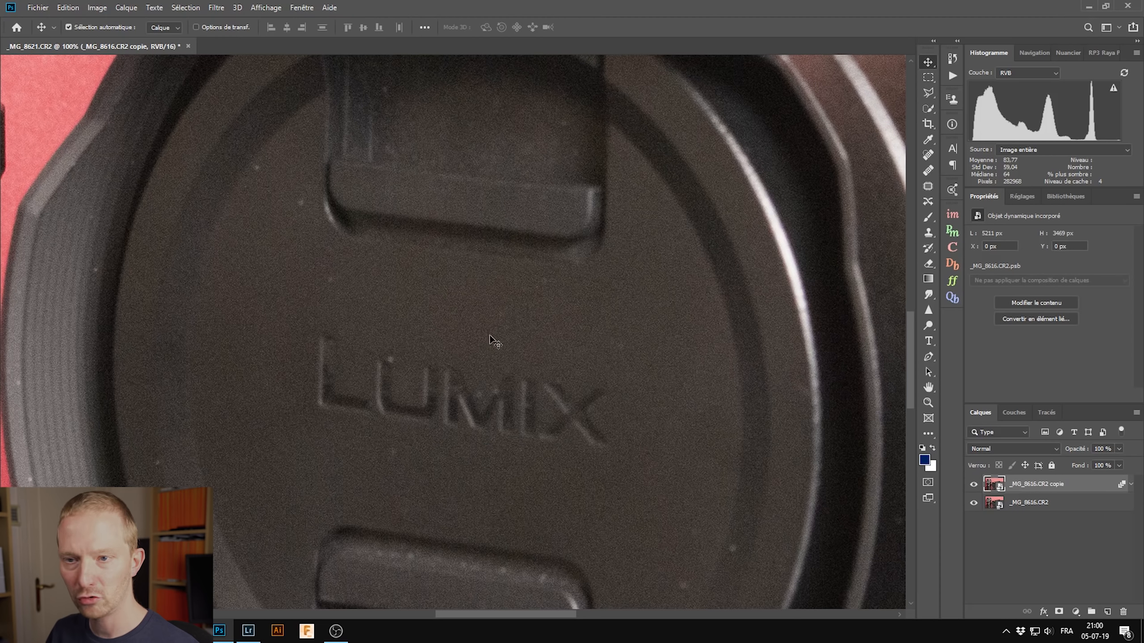
pyautogui.click(974, 485)
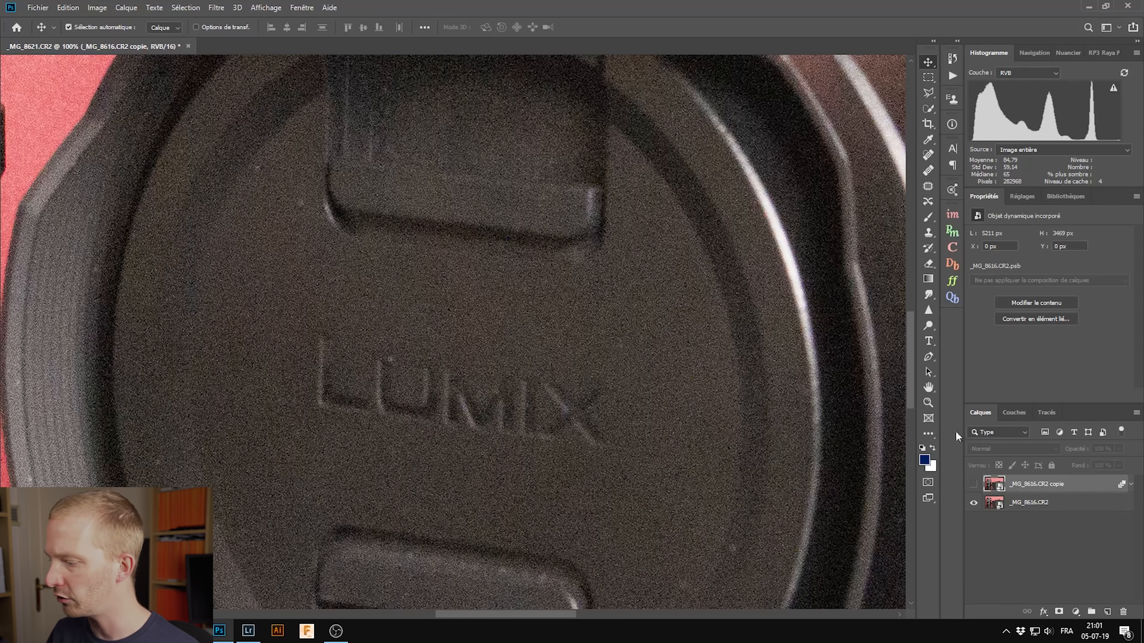
pyautogui.click(973, 486)
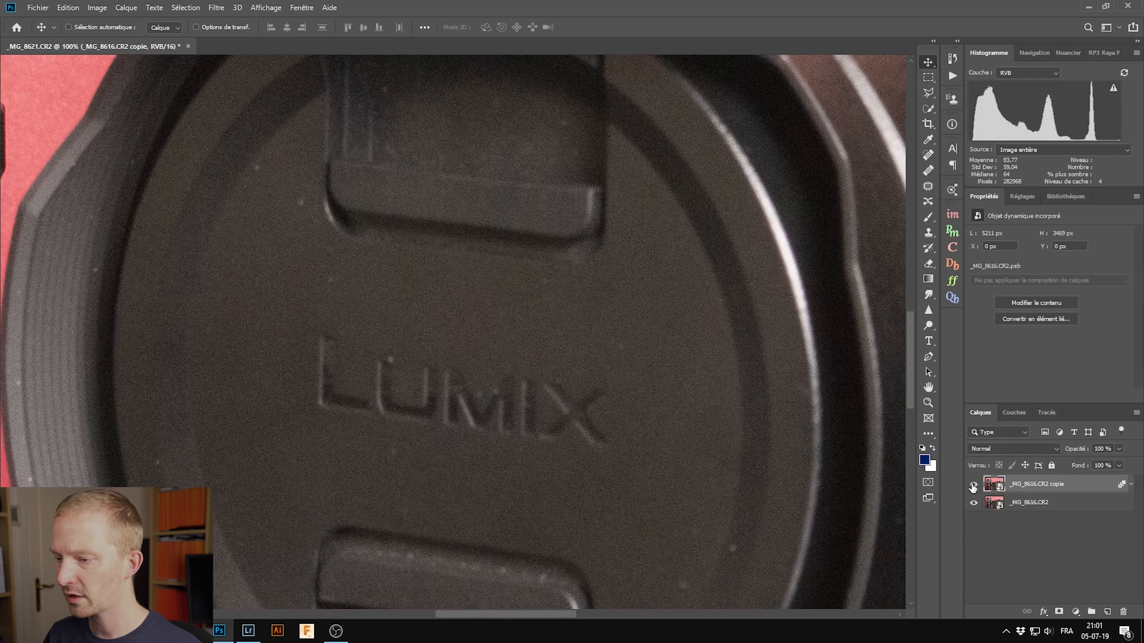
pyautogui.hotkey('ctrl', '-')
pyautogui.hotkey('ctrl', '-')
pyautogui.hotkey('ctrl', '-')
pyautogui.hotkey('ctrl', '-')
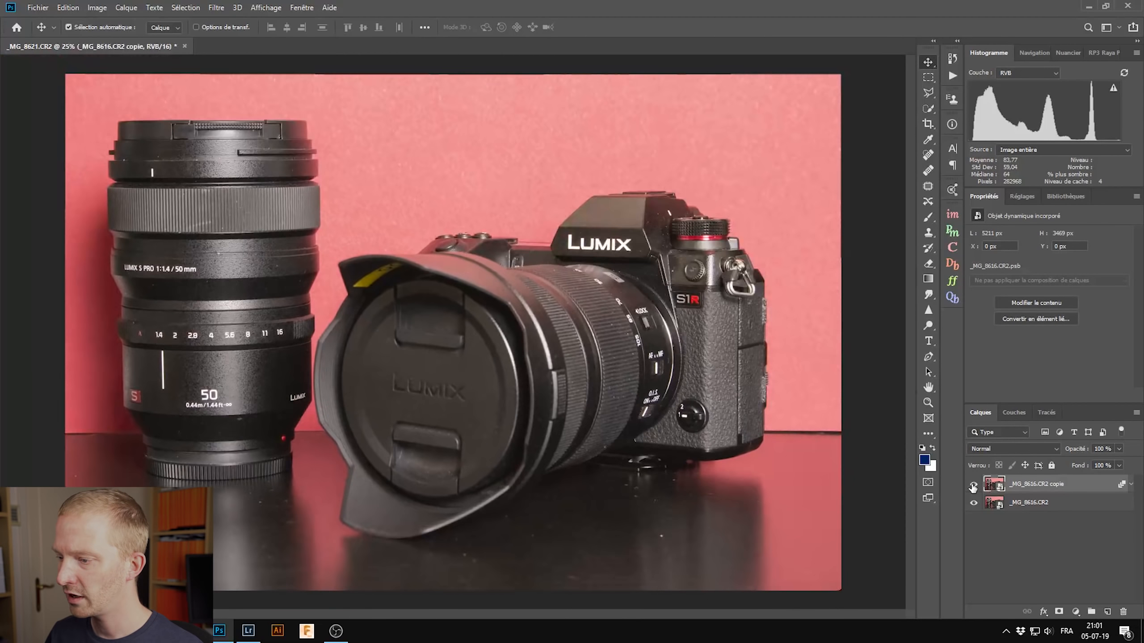
# Compare the noise around the camera's LUMIX logo and top dial at 100% by toggling the smart object copy's visibility
pyautogui.hotkey('ctrl', '1')
pyautogui.moveTo(790, 365); pyautogui.dragTo(413, 361)
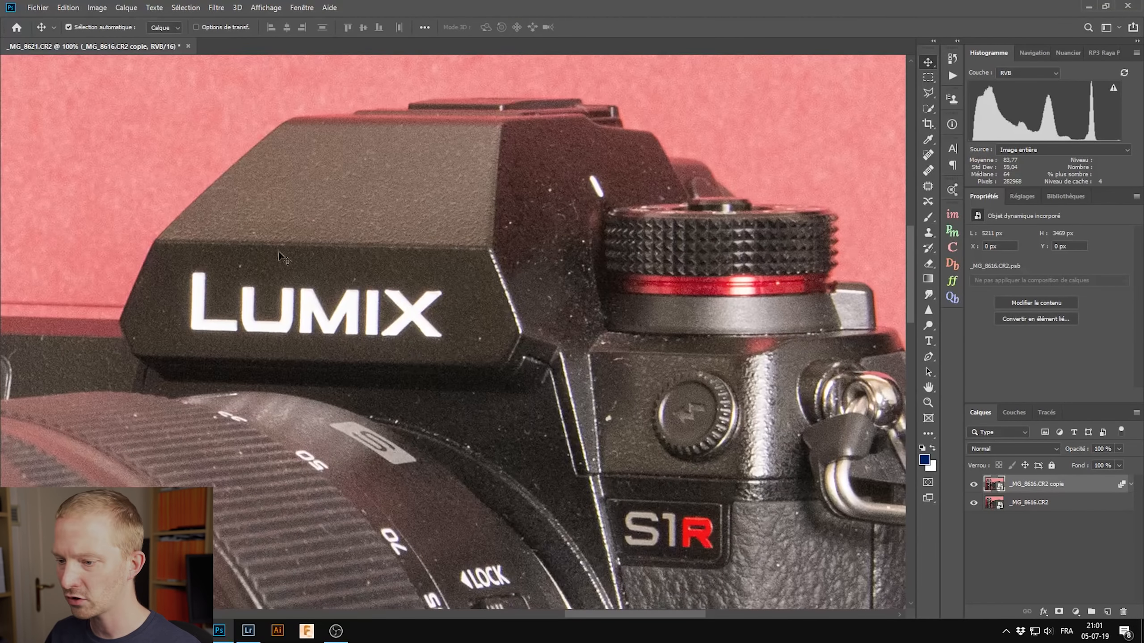
pyautogui.click(973, 485)
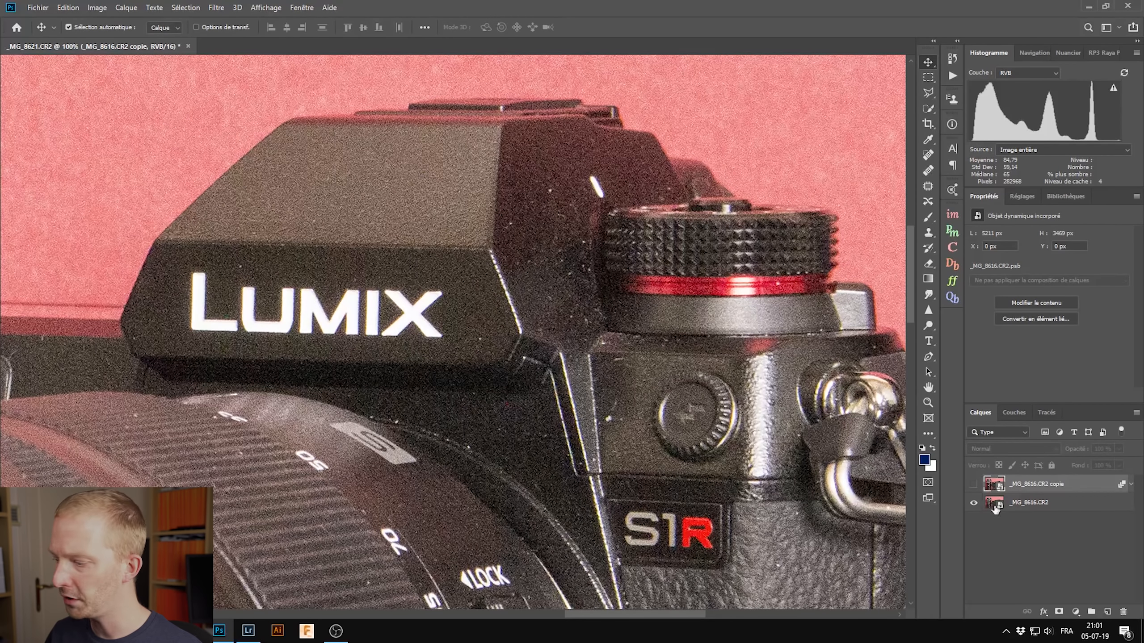
pyautogui.click(973, 485)
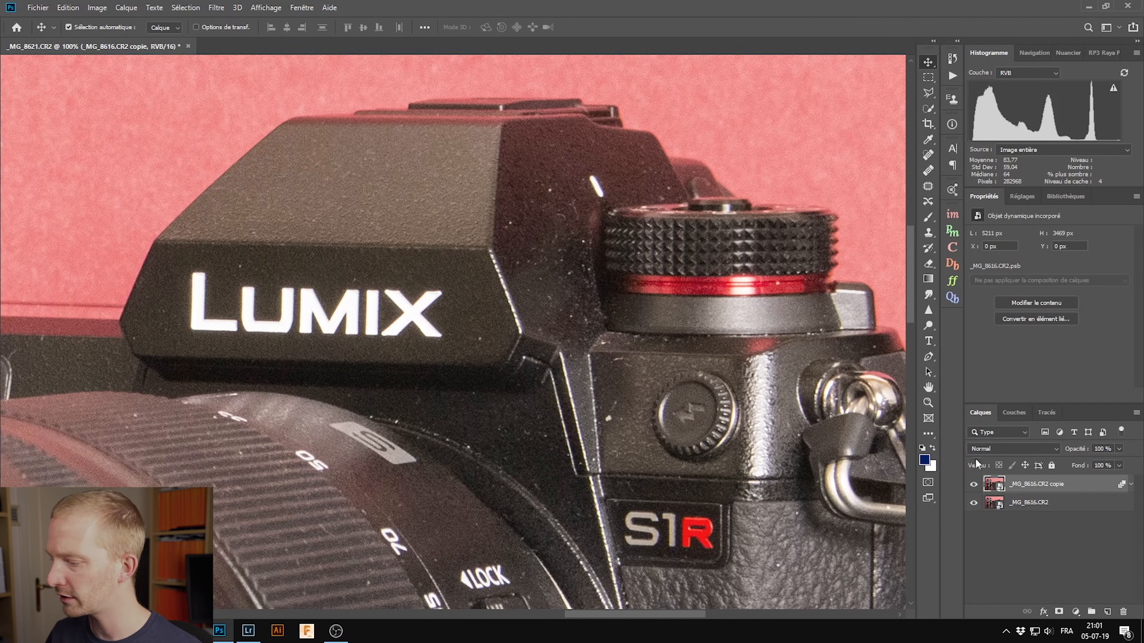
pyautogui.click(973, 485)
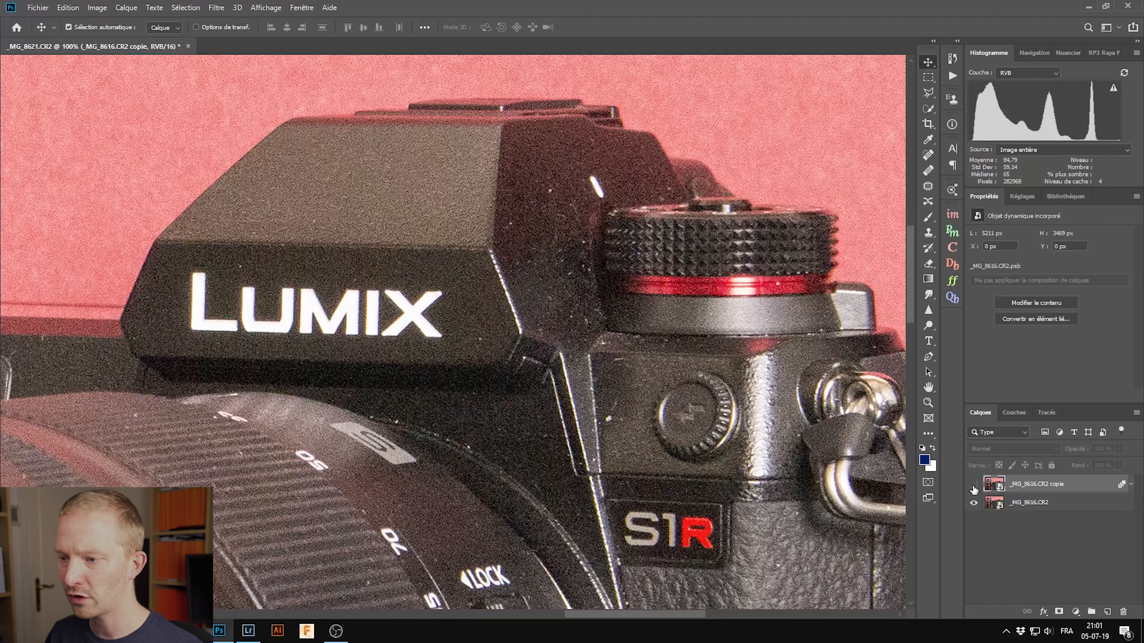